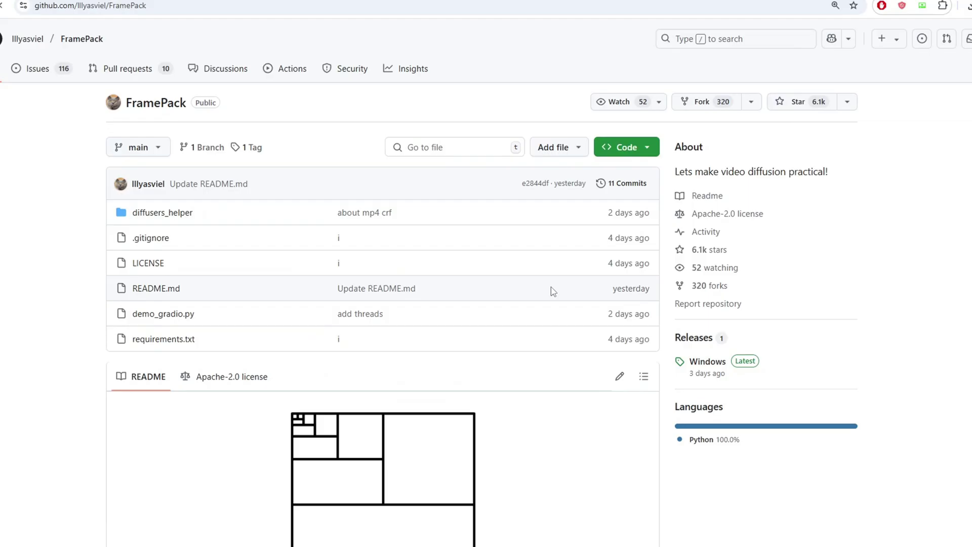
# Step: Scroll the ComfyUI-LTXVideo README to the 17.04.2025 LTXVideo 0.9.6 Release heading and clear its highlight
pyautogui.scroll(-6, 586, 300)
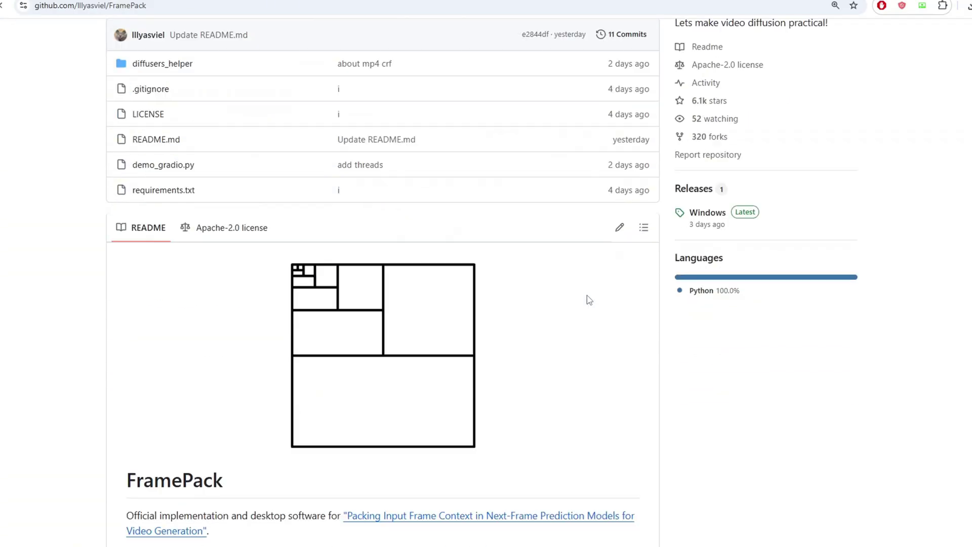
pyautogui.scroll(-3, 590, 300)
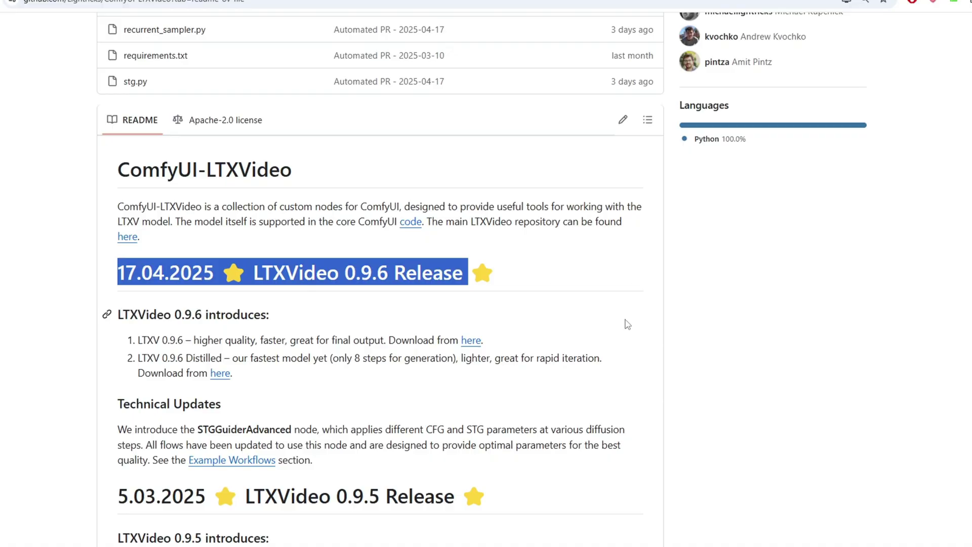
pyautogui.click(599, 339)
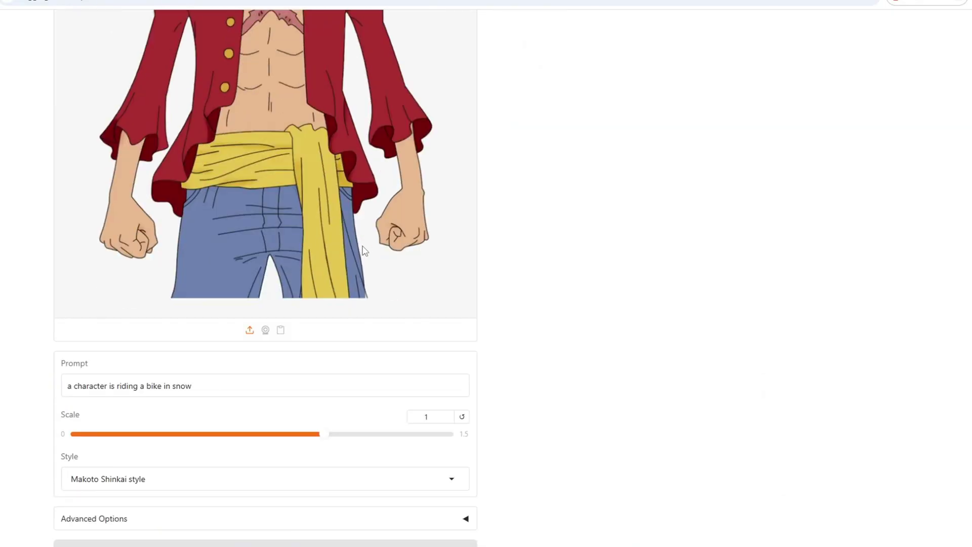
# Step: View the generated Makoto Shinkai snow-bike image full screen, then scroll through the InstantCharacter Usage code
pyautogui.scroll(1, 364, 251)
pyautogui.scroll(-3, 304, 385)
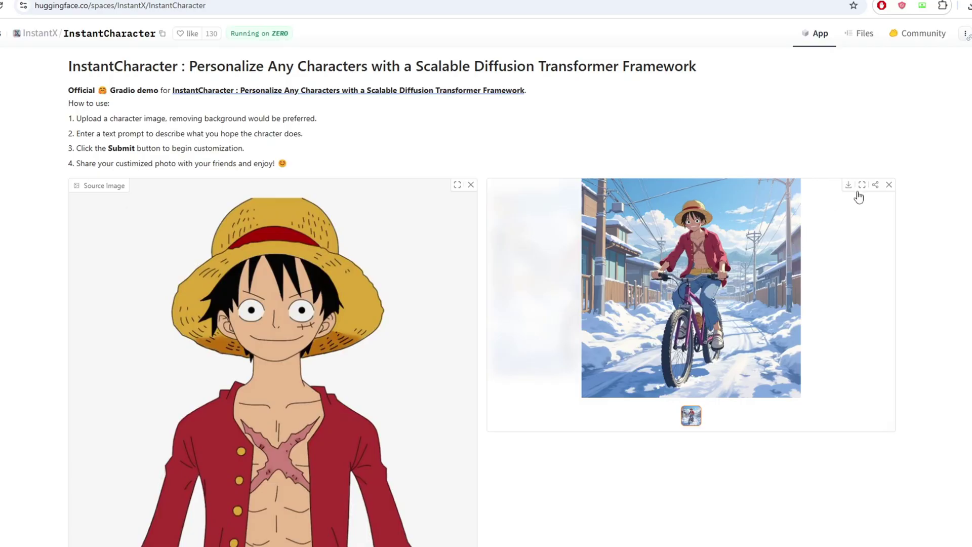
pyautogui.click(857, 192)
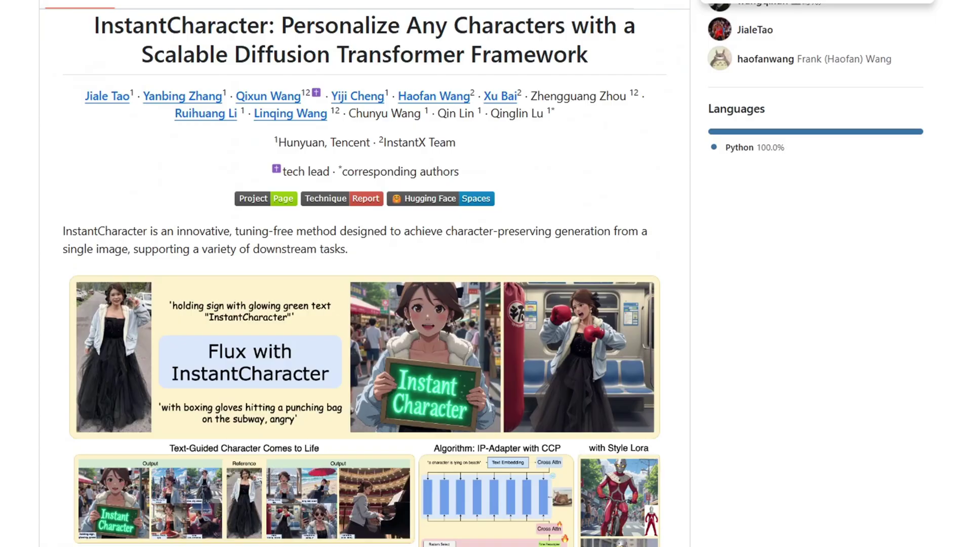
pyautogui.scroll(-7, 365, 274)
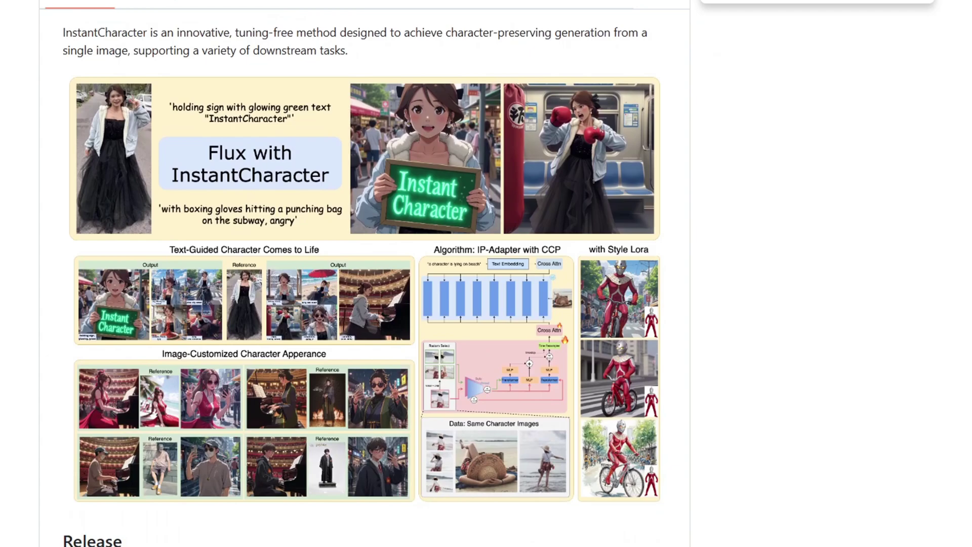
pyautogui.scroll(-20, 365, 274)
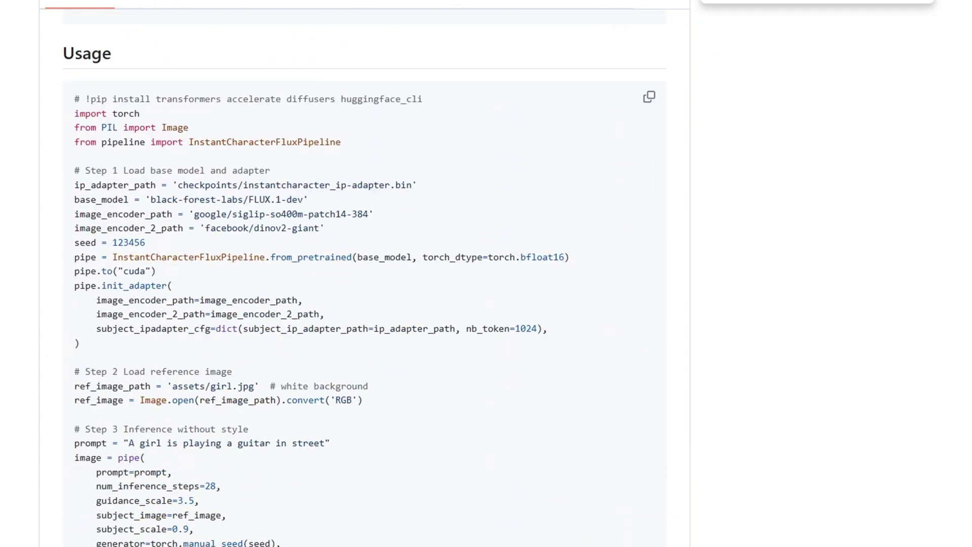
pyautogui.scroll(-9, 361, 274)
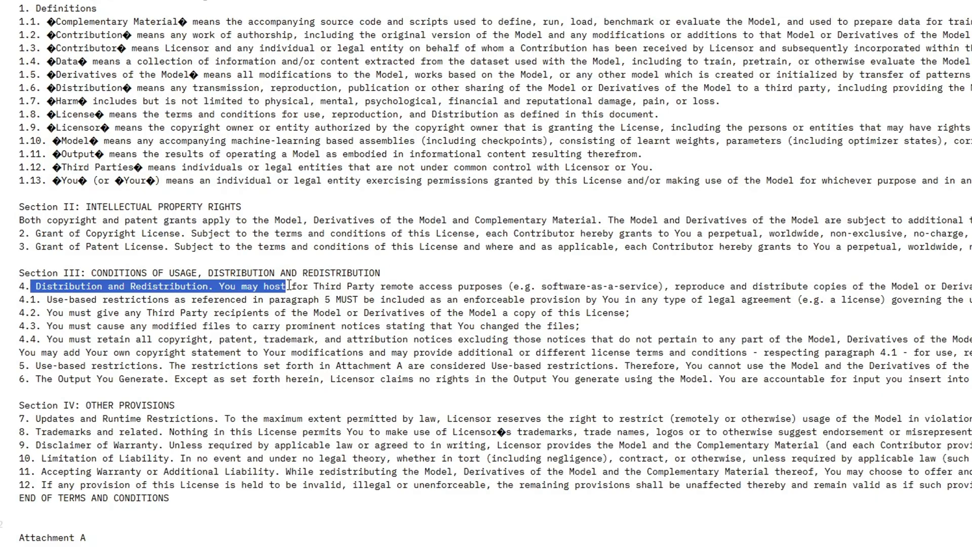
# Step: Highlight the OpenRail-M redistribution clause and the LTX Studio note announcing two 0.9.6 model variants
pyautogui.moveTo(282, 284); pyautogui.dragTo(931, 284)
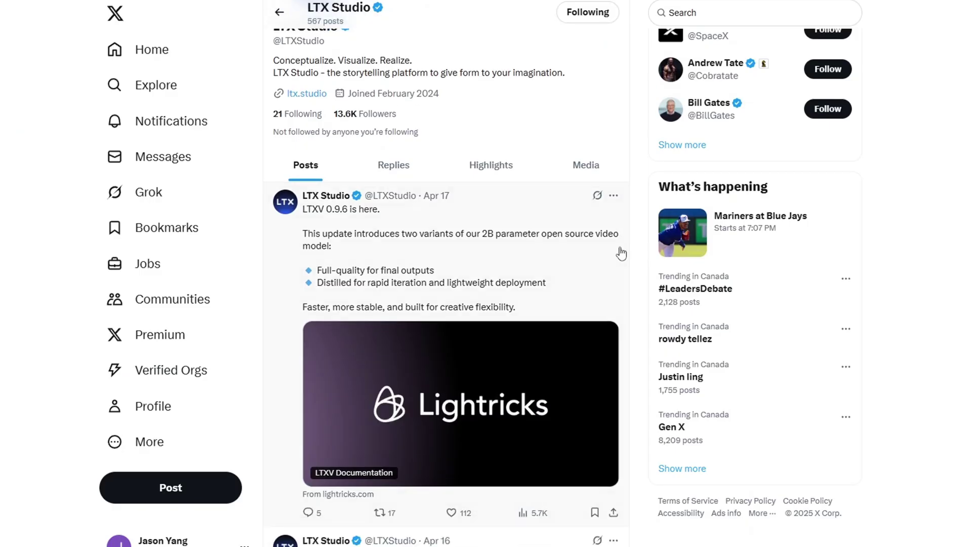
pyautogui.scroll(-1, 618, 252)
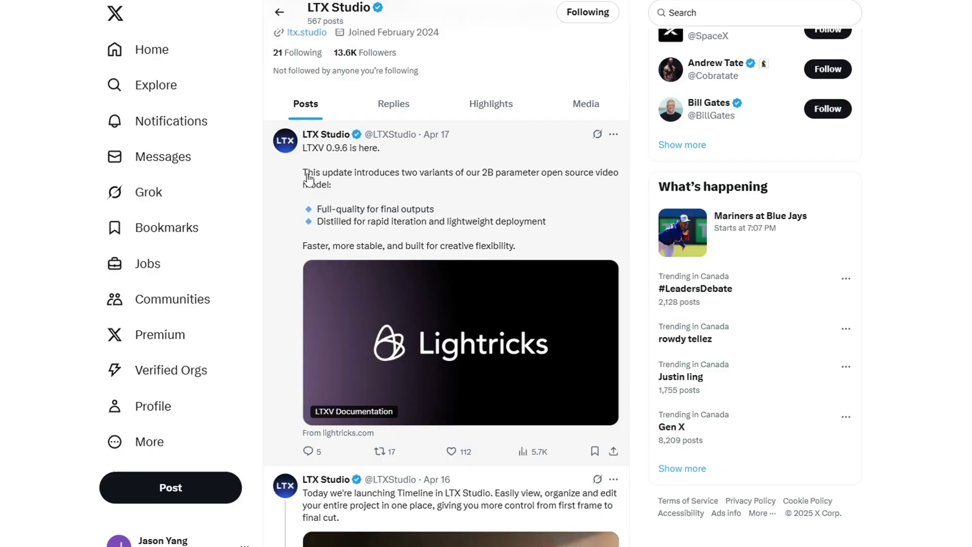
pyautogui.moveTo(303, 172); pyautogui.dragTo(375, 191)
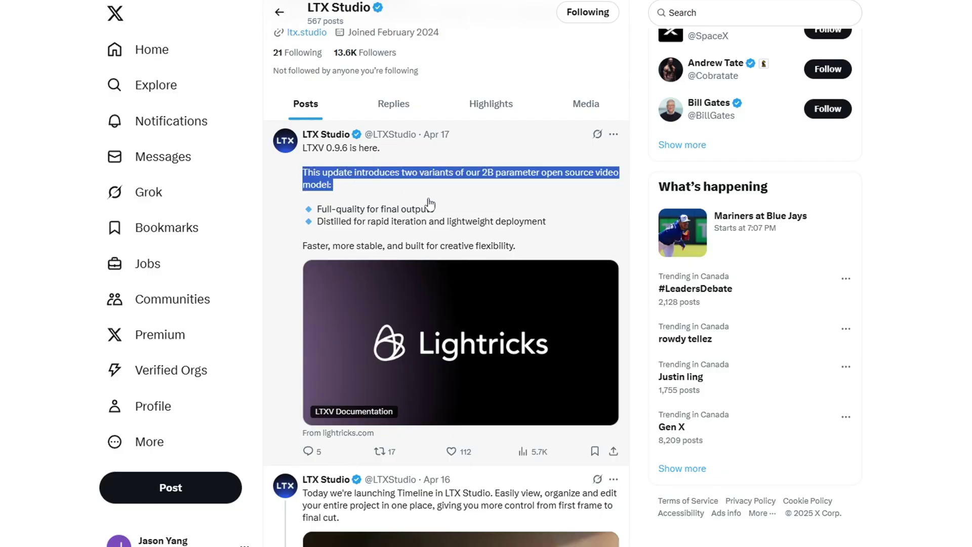
pyautogui.moveTo(443, 208); pyautogui.dragTo(514, 229)
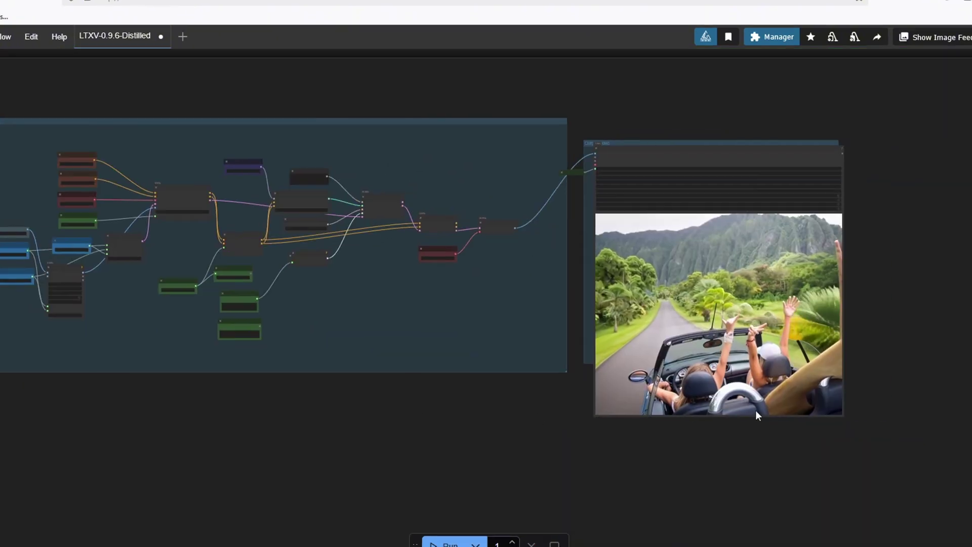
# Step: Zoom the canvas into the output preview while the LTXV-0.9.6-Distilled workflow animates the convertible photo
pyautogui.scroll(5, 882, 382)
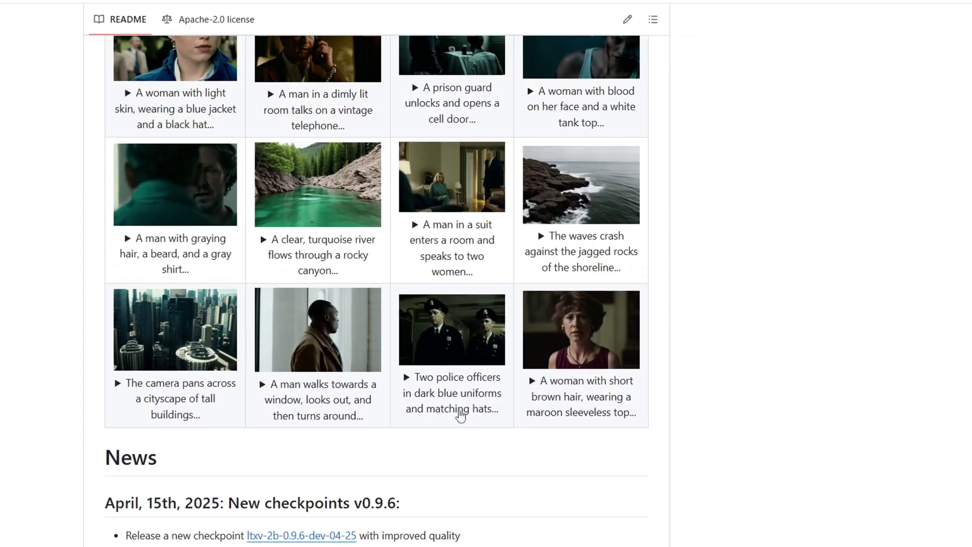
# Step: Highlight the v0.9.6 checkpoints heading, the first release bullet and the distilled model bullet
pyautogui.scroll(-4, 456, 419)
pyautogui.moveTo(119, 299); pyautogui.dragTo(428, 283)
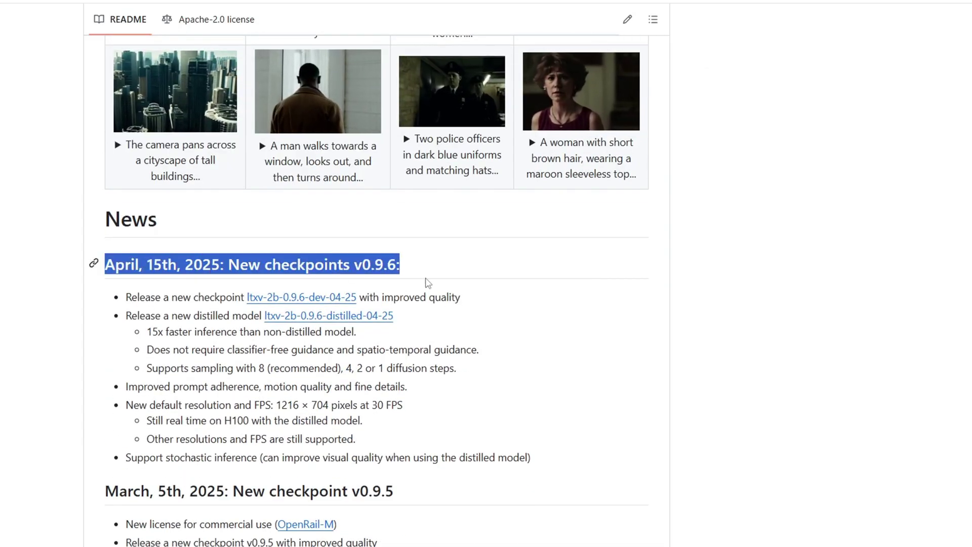
pyautogui.click(244, 297)
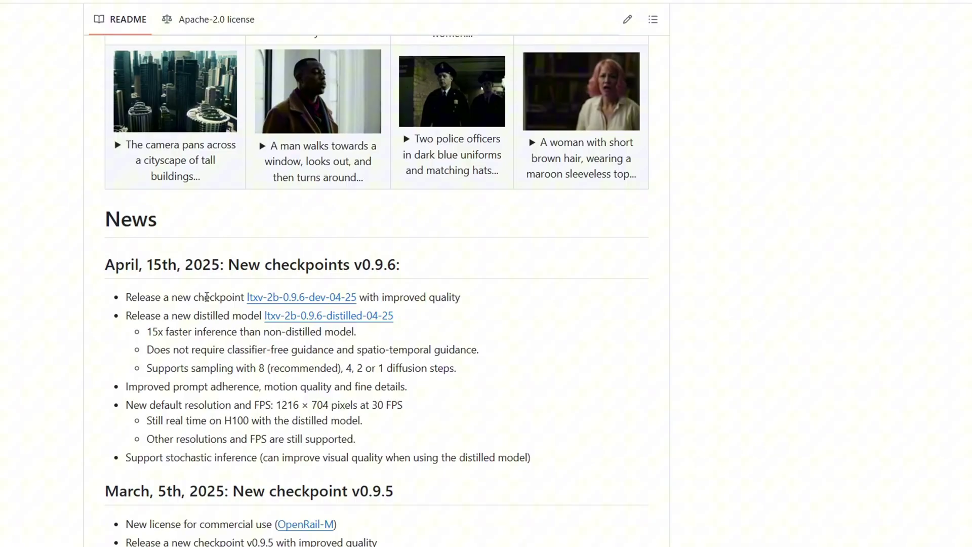
pyautogui.moveTo(125, 297); pyautogui.dragTo(460, 299)
pyautogui.moveTo(125, 315); pyautogui.dragTo(394, 316)
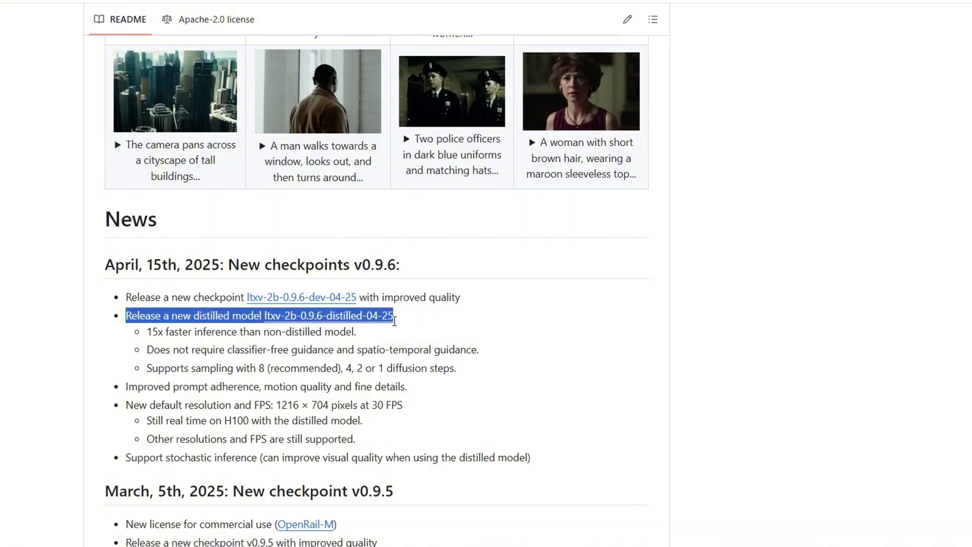
pyautogui.click(523, 390)
# Step: Highlight the 15x faster inference note and the note that no CFG or STG is needed
pyautogui.scroll(-1, 525, 391)
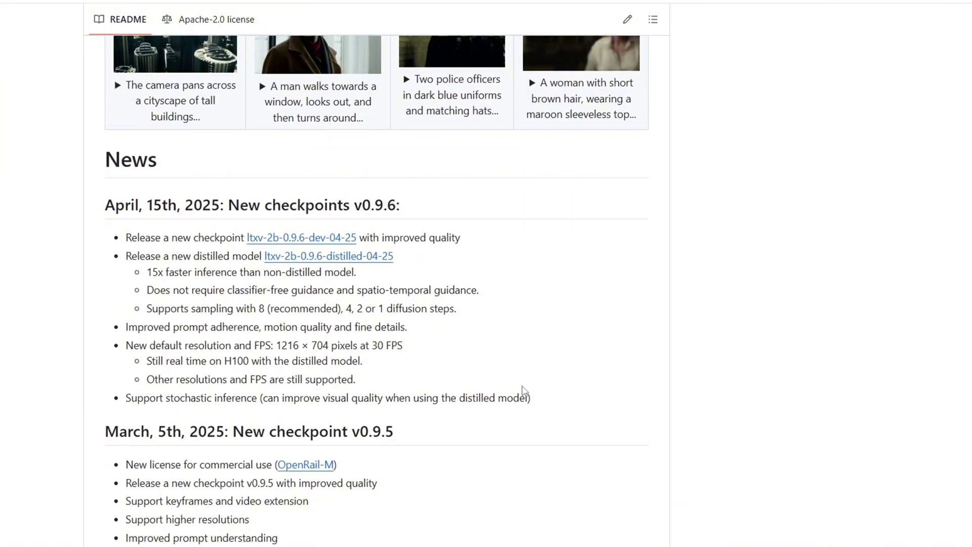
pyautogui.moveTo(147, 273); pyautogui.dragTo(395, 278)
pyautogui.click(336, 278)
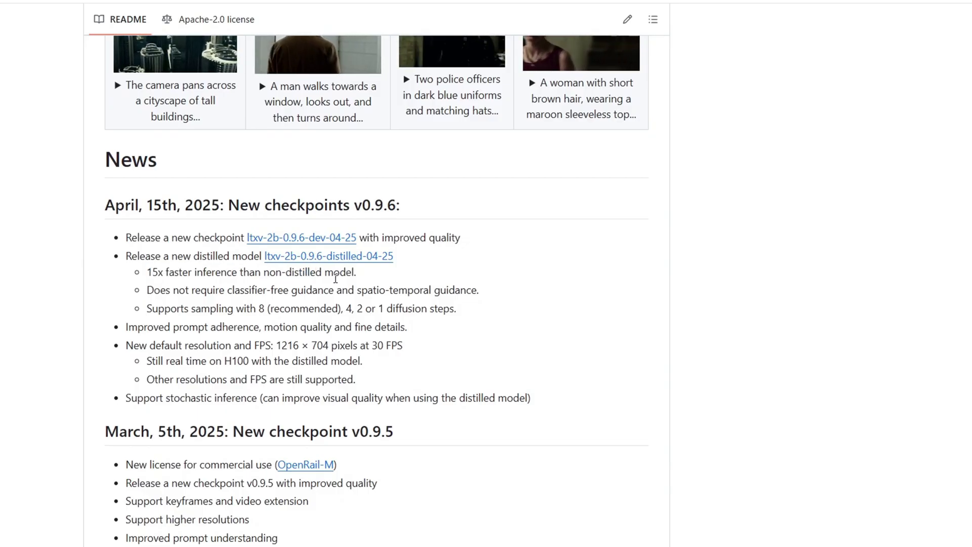
pyautogui.moveTo(146, 293); pyautogui.dragTo(471, 302)
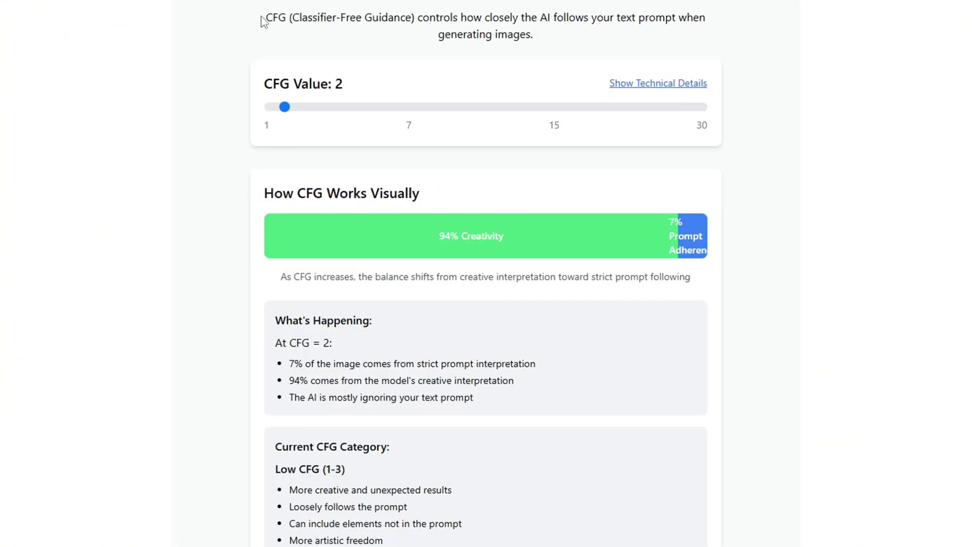
# Step: Highlight the CFG definition and the sentence on how CFG shifts the creativity-adherence balance
pyautogui.moveTo(266, 17); pyautogui.dragTo(435, 23)
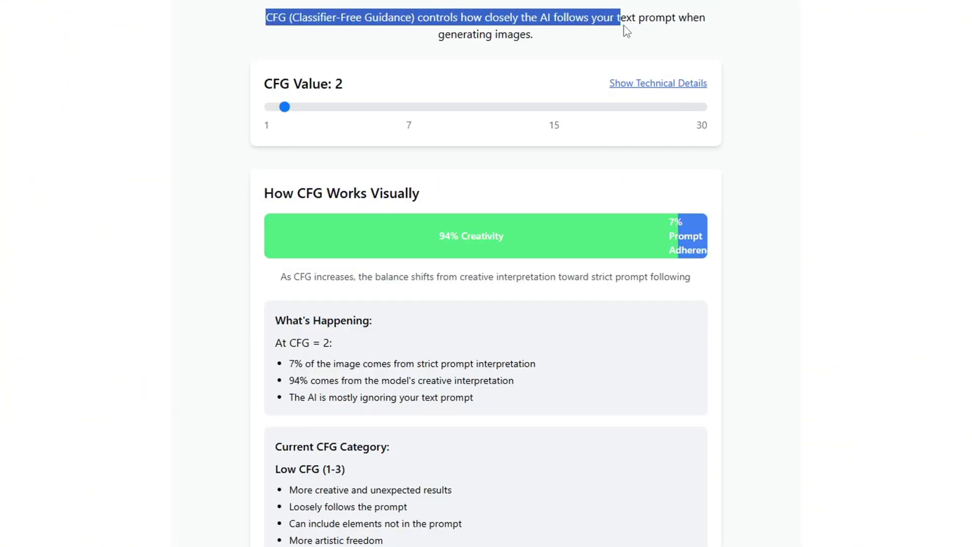
pyautogui.moveTo(627, 31); pyautogui.dragTo(700, 33)
pyautogui.click(391, 49)
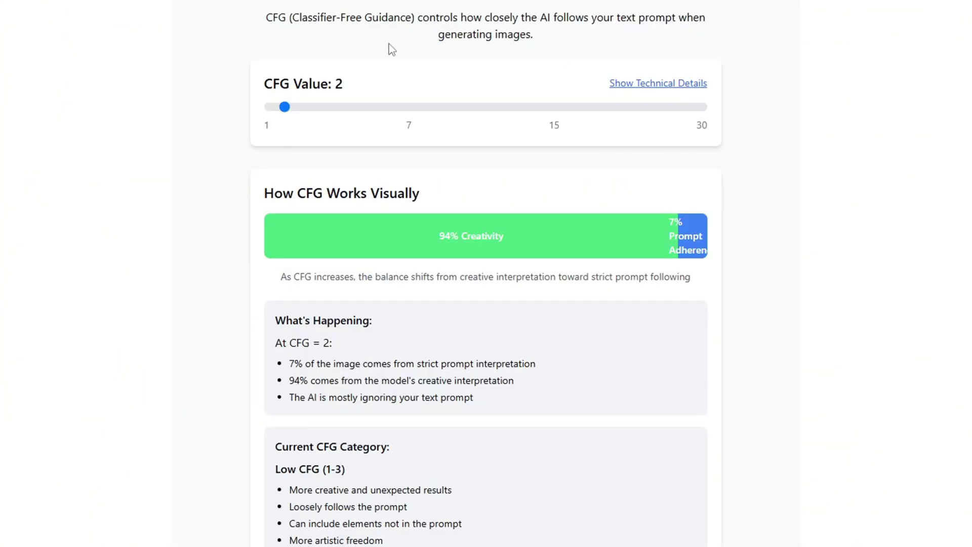
pyautogui.moveTo(277, 279); pyautogui.dragTo(443, 275)
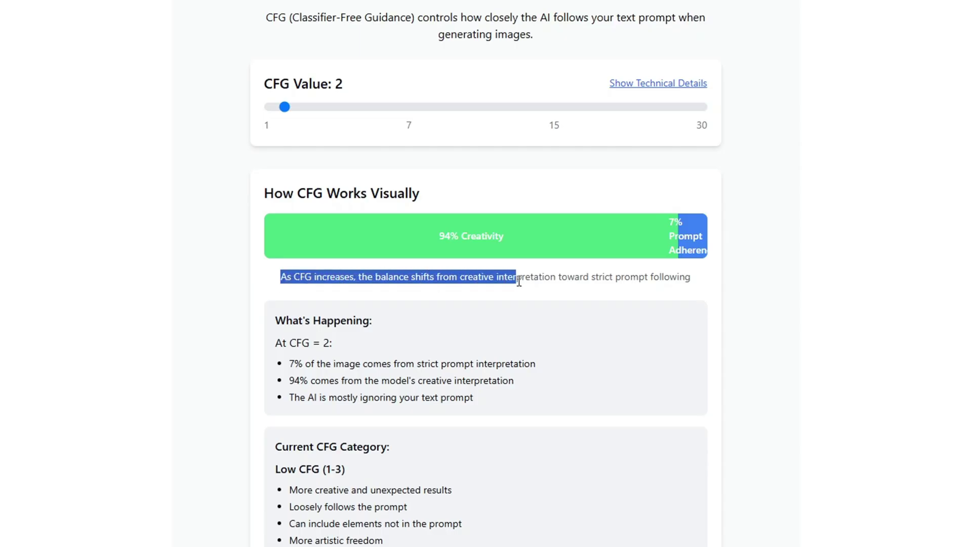
pyautogui.click(740, 307)
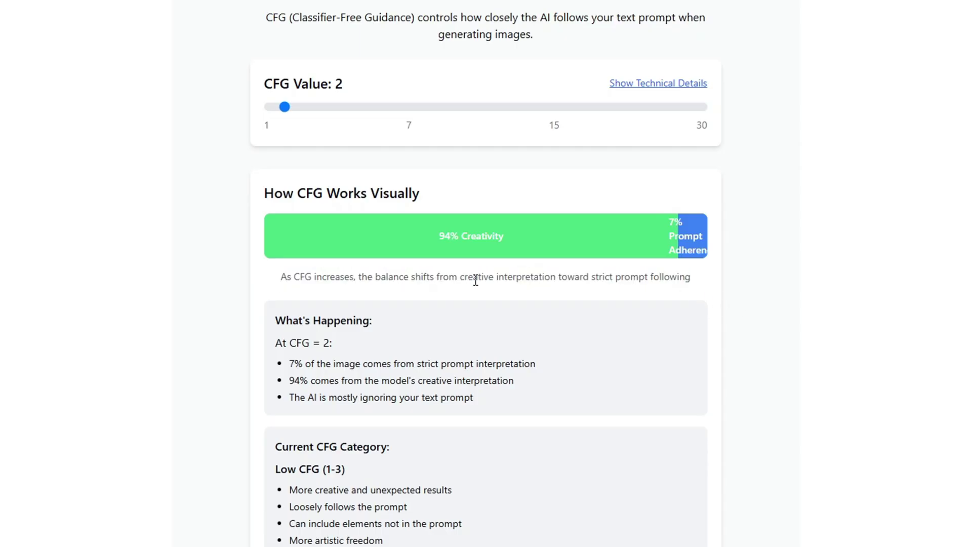
# Step: Raise the CFG Value slider from 2 to 10 and move on toward the STG examples
pyautogui.moveTo(293, 115); pyautogui.dragTo(492, 118)
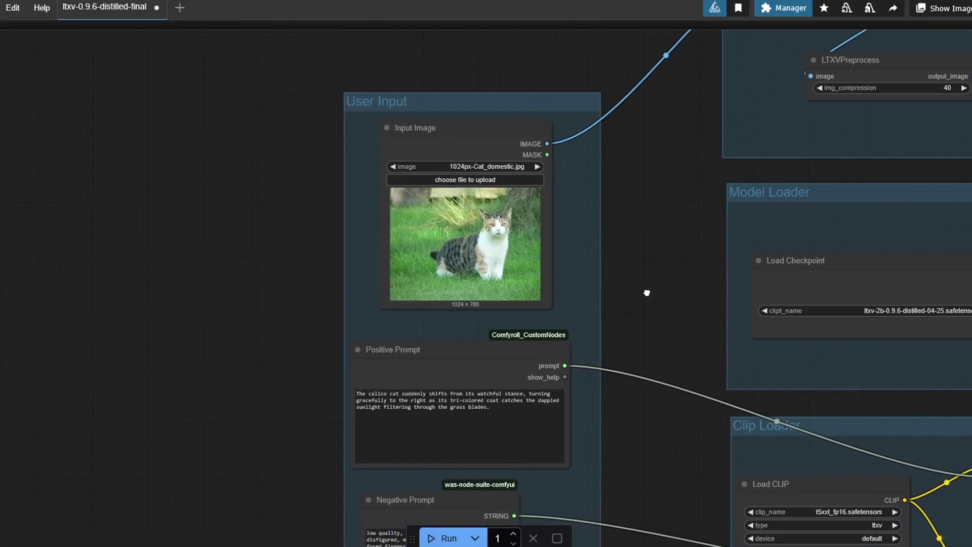
pyautogui.moveTo(644, 288); pyautogui.dragTo(466, 224)
pyautogui.scroll(2, 472, 221)
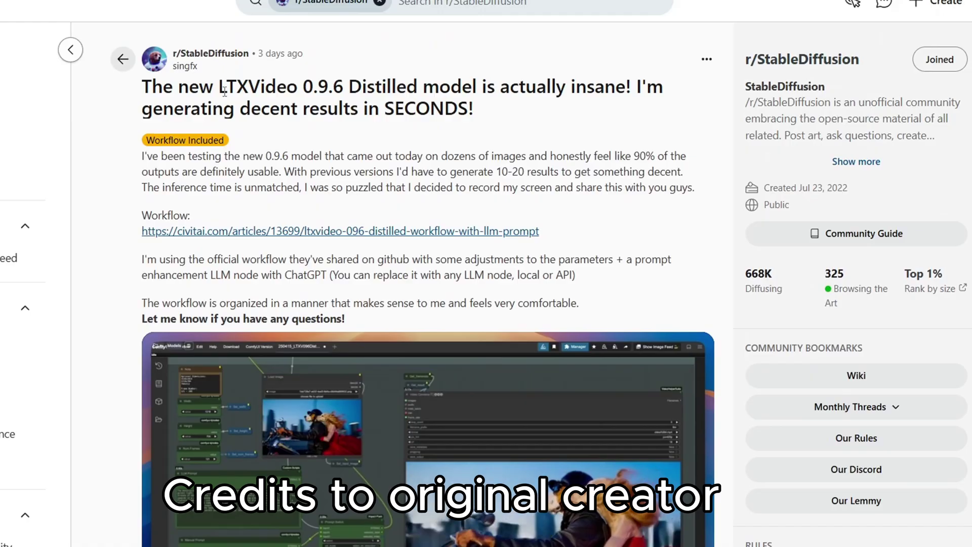
# Step: Scroll down through the r/StableDiffusion post's embedded LTXVideo 0.9.6 Distilled workflow video
pyautogui.scroll(-2, 484, 148)
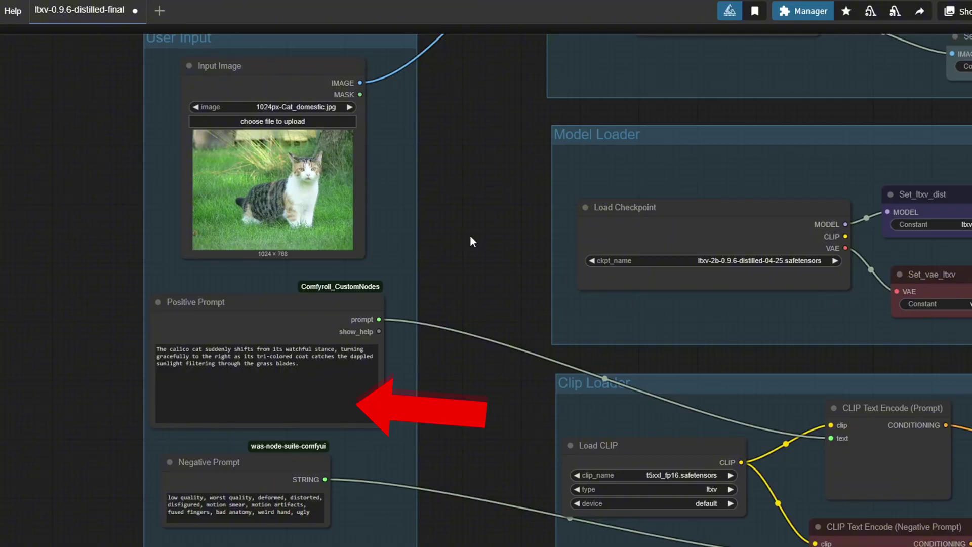
# Step: Select the Positive Prompt box, then check the Manager's Install Missing Custom Nodes list, which shows 0
pyautogui.click(287, 363)
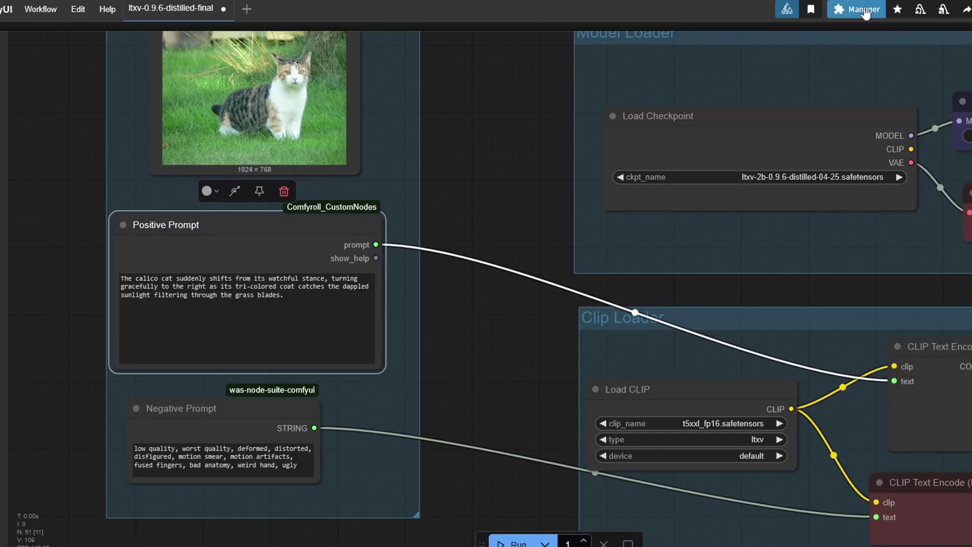
pyautogui.click(864, 10)
pyautogui.click(541, 202)
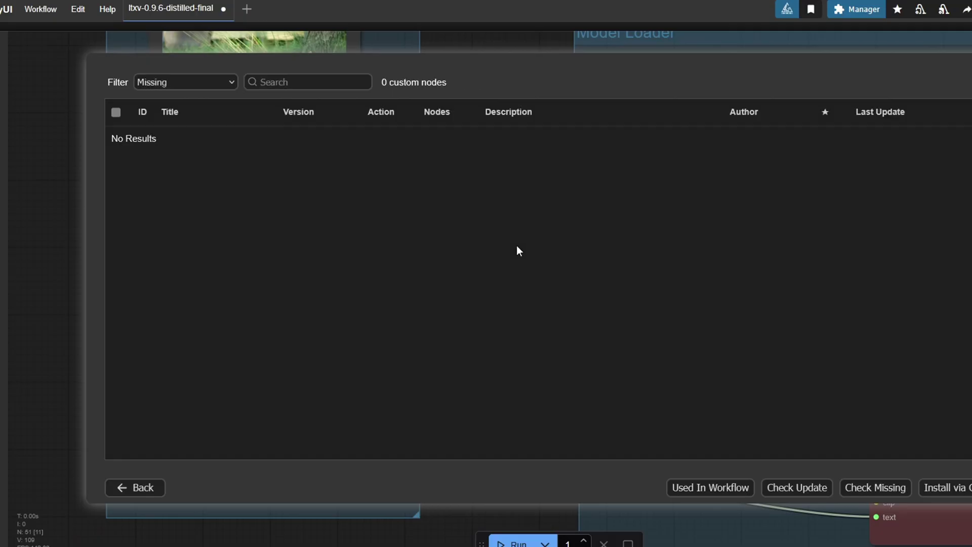
# Step: Open the ComfyUI_windows_portable update folder, select update_comfyui.bat, and switch back to ComfyUI
pyautogui.click(136, 486)
pyautogui.moveTo(451, 537)
pyautogui.click(446, 502)
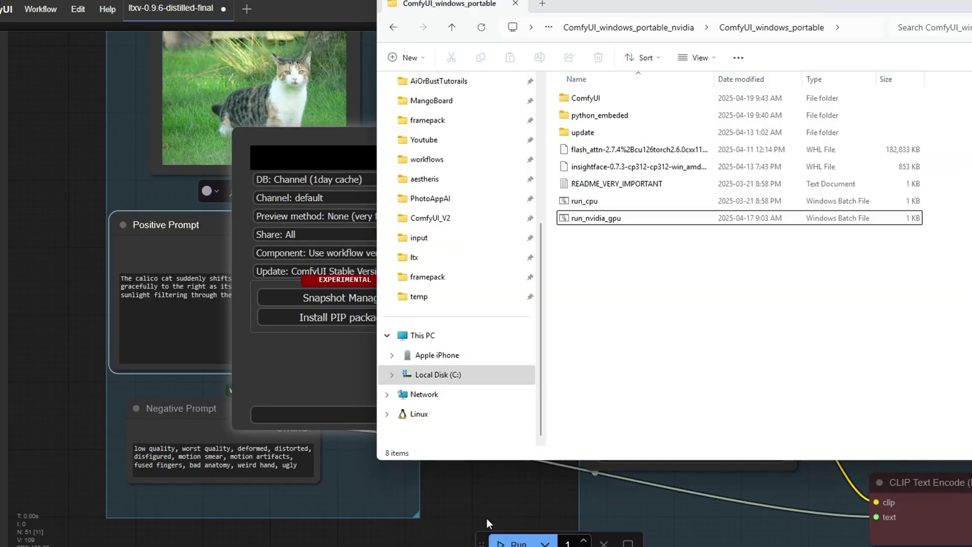
pyautogui.doubleClick(583, 133)
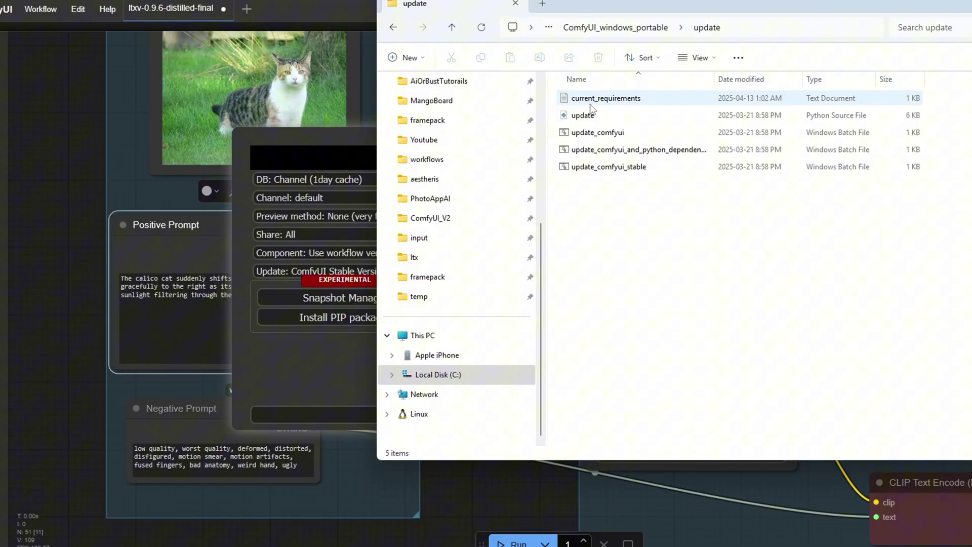
pyautogui.click(587, 134)
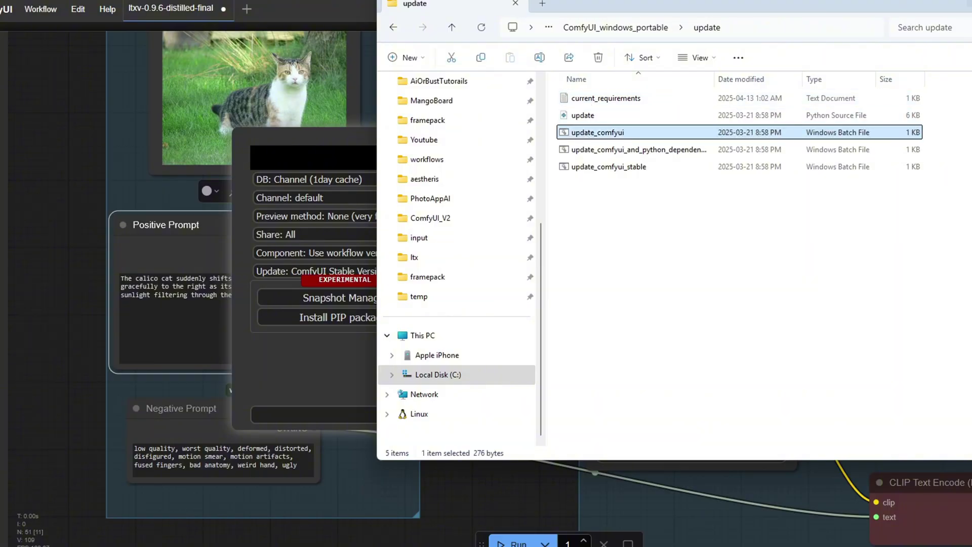
pyautogui.hotkey('alt', 'Tab')
# Step: Close the Manager, go over the cat Input Image and both prompt nodes, then select the prompt-writing instructions
pyautogui.click(633, 419)
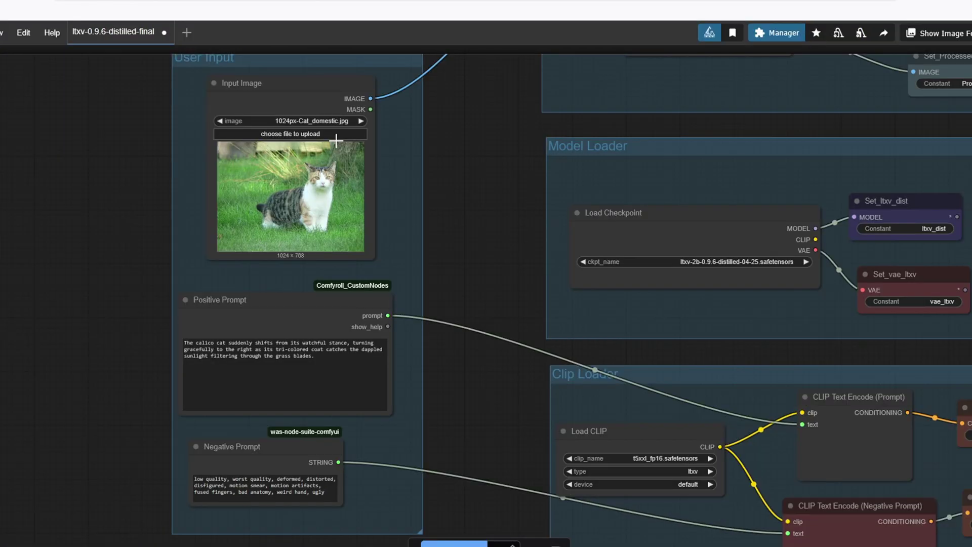
pyautogui.moveTo(461, 140); pyautogui.dragTo(476, 151)
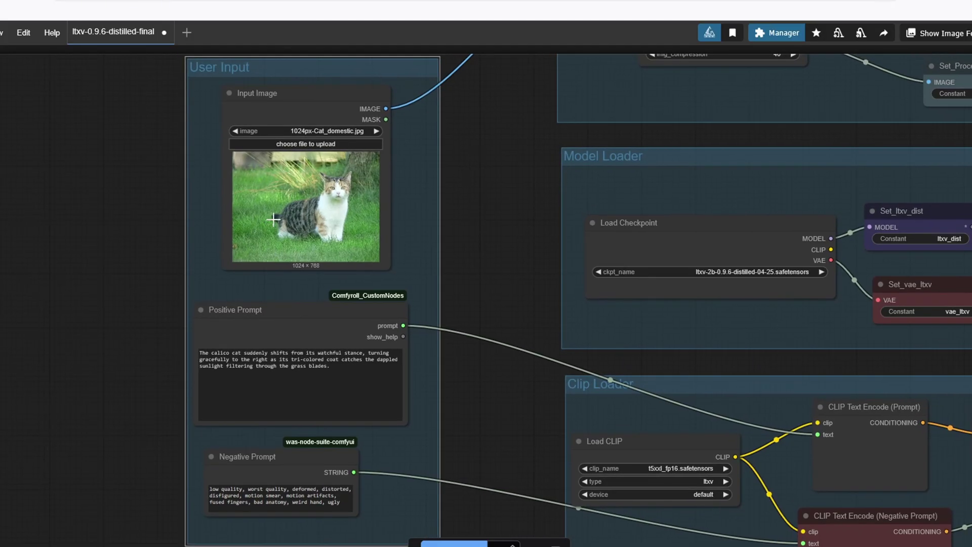
pyautogui.click(282, 203)
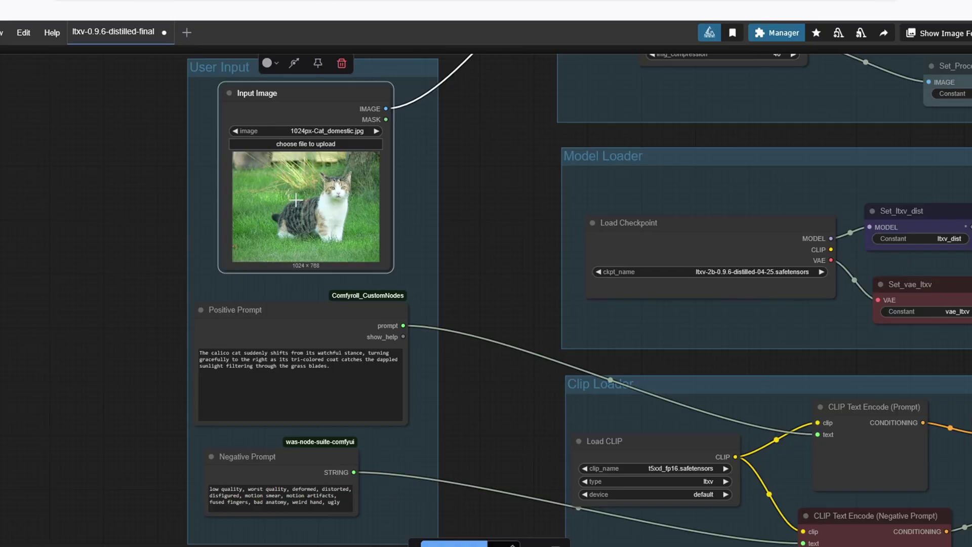
pyautogui.click(271, 318)
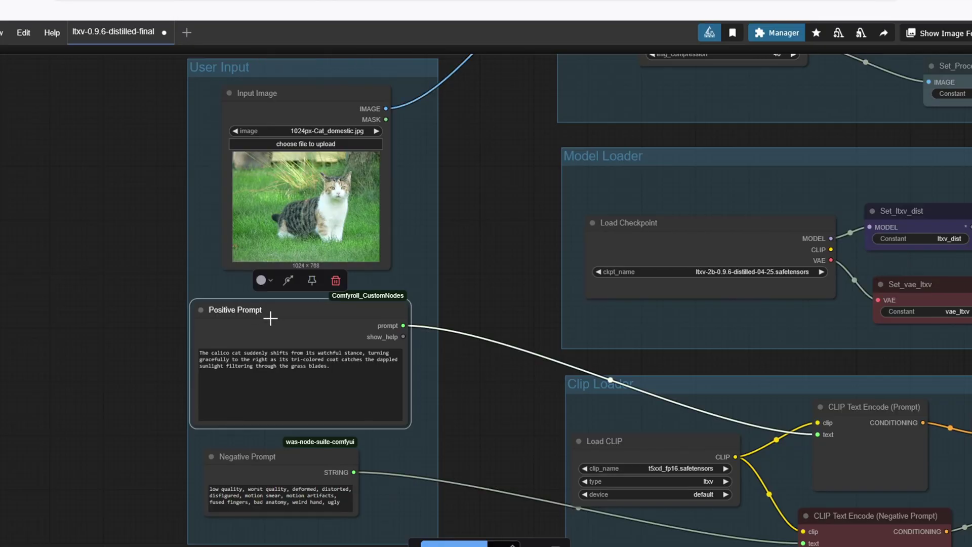
pyautogui.click(324, 455)
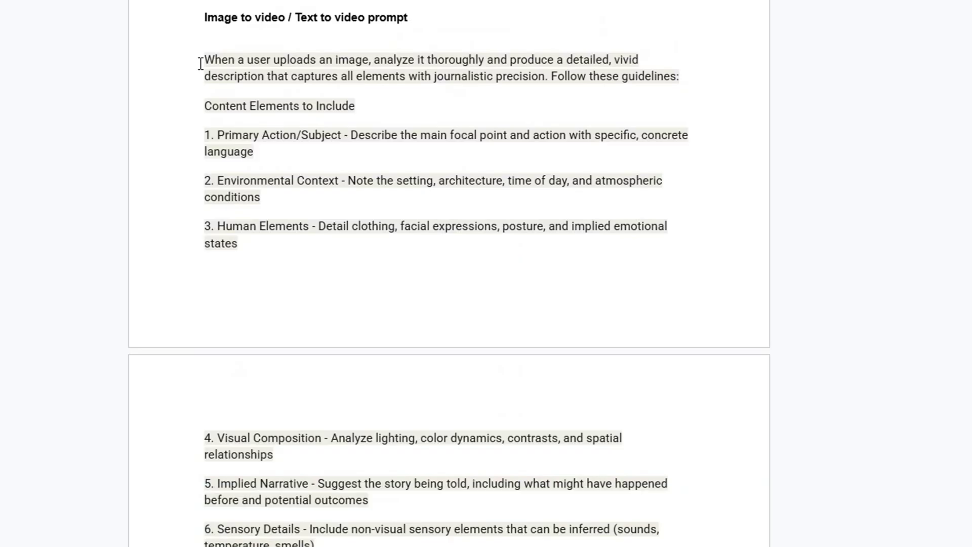
pyautogui.moveTo(203, 60); pyautogui.dragTo(477, 312)
# Step: Highlight the pasted prompt instructions and Claude's generated cinematic description of the convertible photo
pyautogui.scroll(-7, 449, 274)
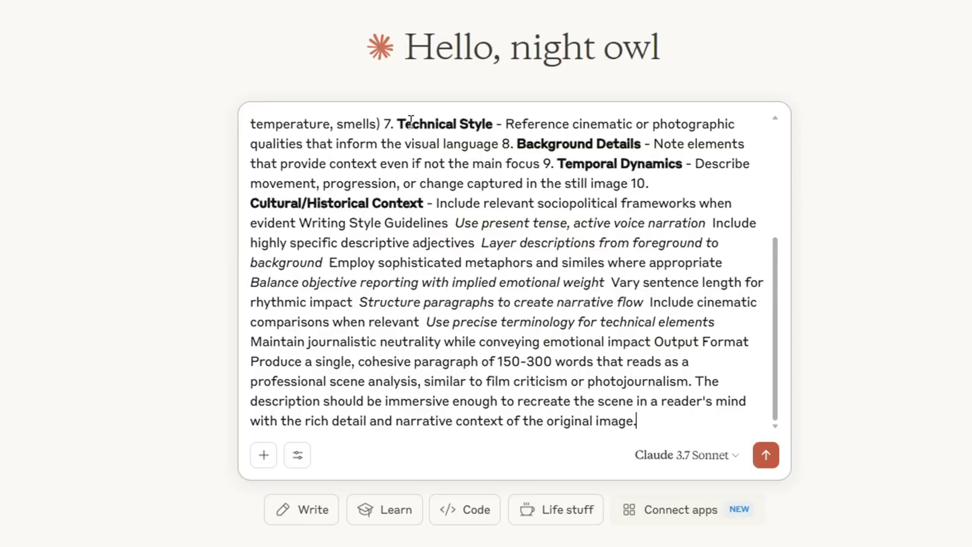
pyautogui.scroll(4, 405, 206)
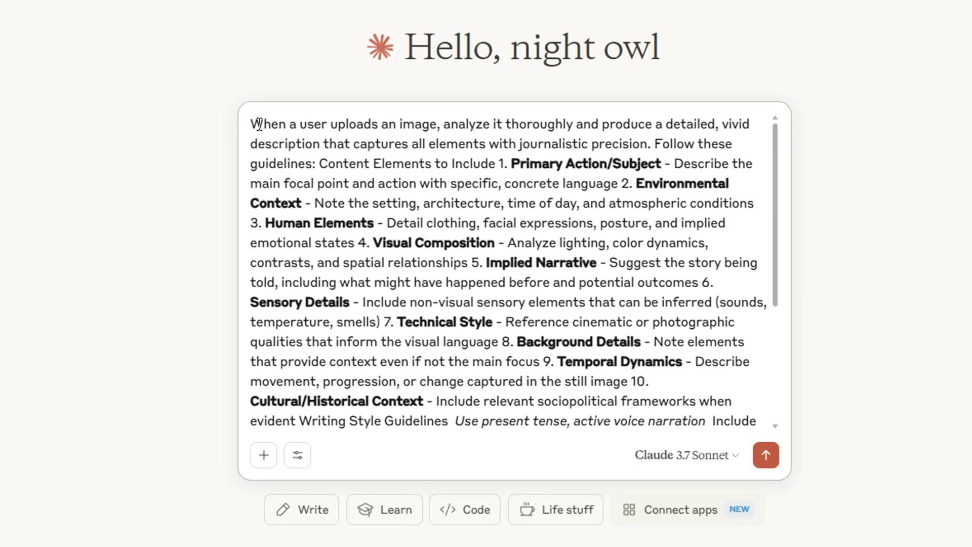
pyautogui.moveTo(258, 124); pyautogui.dragTo(650, 328)
pyautogui.moveTo(292, 218); pyautogui.dragTo(609, 395)
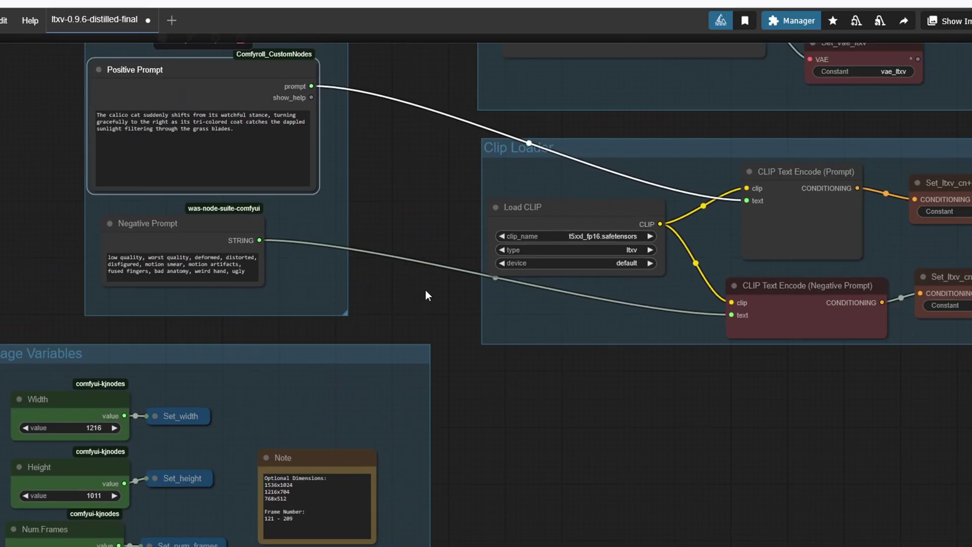
# Step: Bring up the Model Loader group and list the Load Checkpoint node's available ckpt_name models
pyautogui.scroll(5, 426, 290)
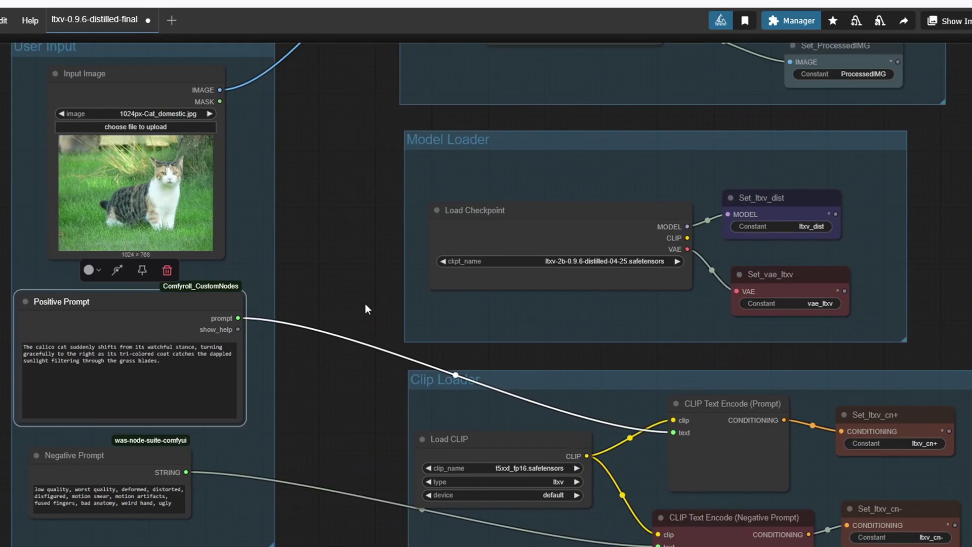
pyautogui.scroll(3, 487, 340)
pyautogui.click(465, 356)
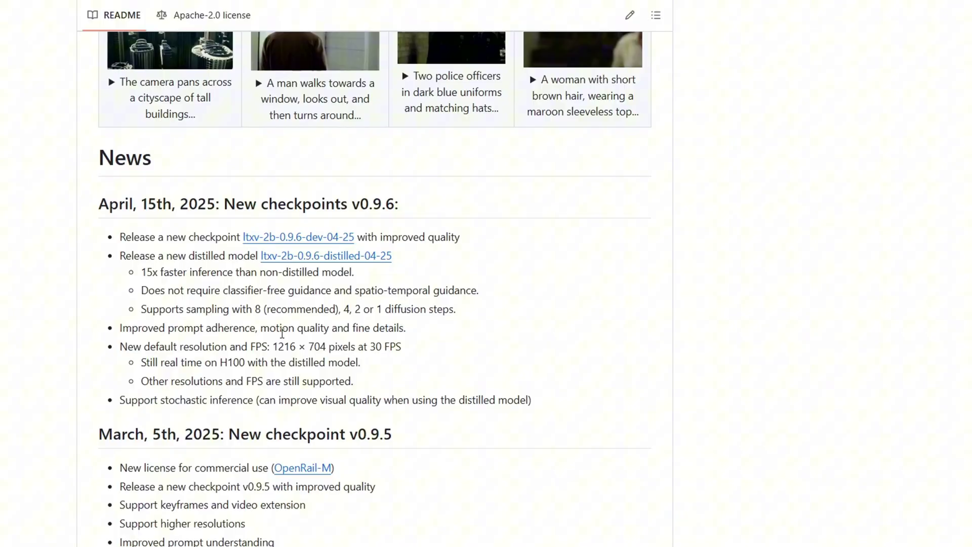
# Step: Open the distilled model's Hugging Face page and find ltxv-2b-0.9.6-distilled-04-25.safetensors in models\checkpoints
pyautogui.click(387, 256)
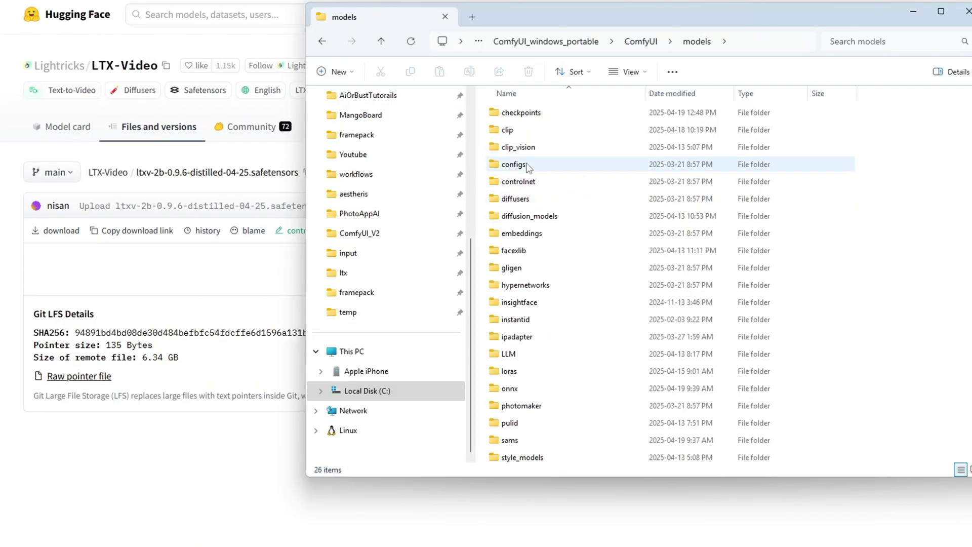
pyautogui.doubleClick(527, 112)
pyautogui.click(557, 133)
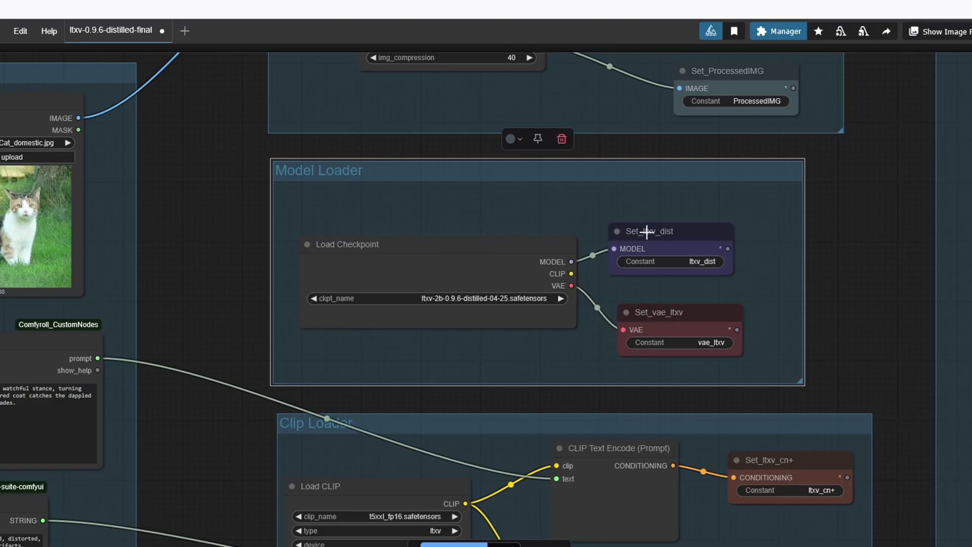
pyautogui.click(647, 230)
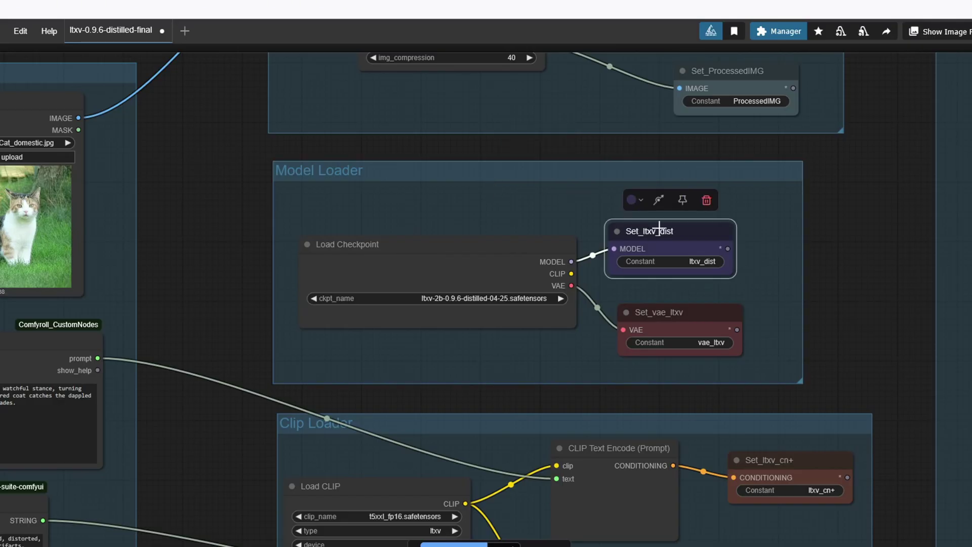
pyautogui.click(666, 312)
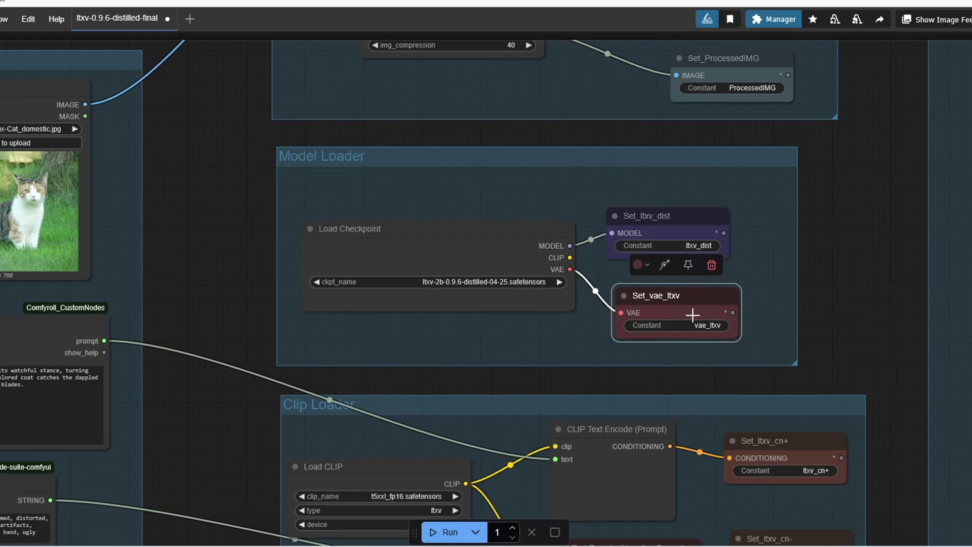
pyautogui.scroll(-2, 816, 324)
pyautogui.moveTo(816, 324); pyautogui.dragTo(663, 399)
pyautogui.moveTo(699, 219); pyautogui.dragTo(646, 265)
pyautogui.click(535, 223)
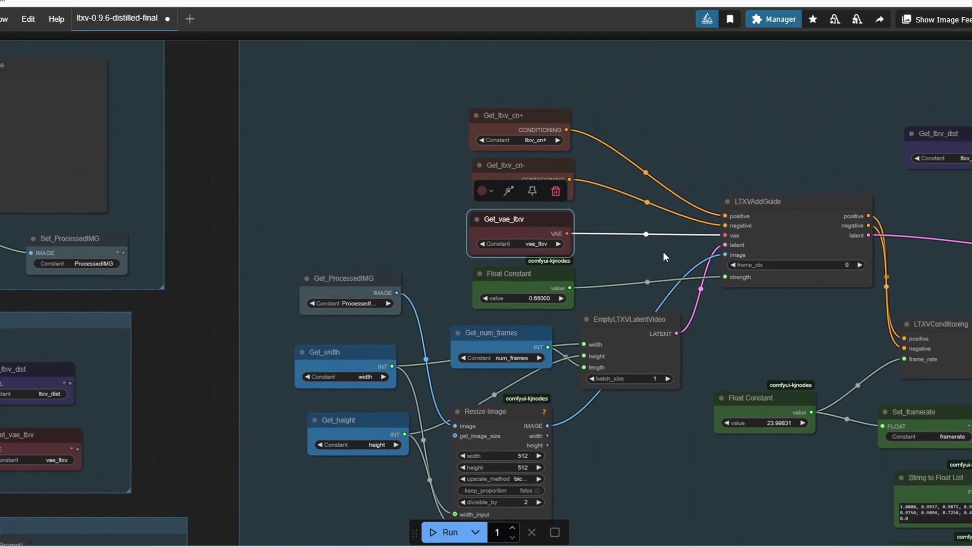
pyautogui.moveTo(319, 266); pyautogui.dragTo(563, 231)
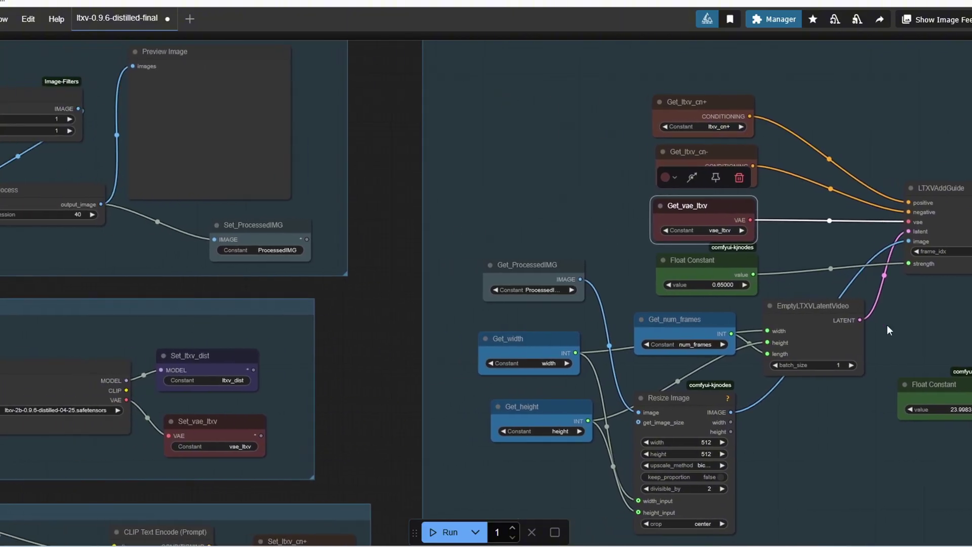
pyautogui.moveTo(930, 340); pyautogui.dragTo(597, 387)
pyautogui.click(380, 163)
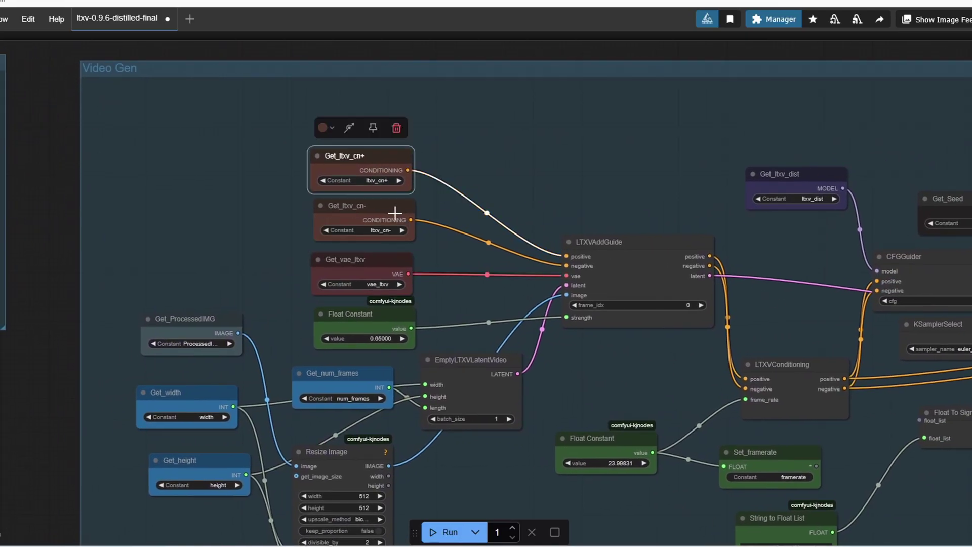
pyautogui.click(399, 211)
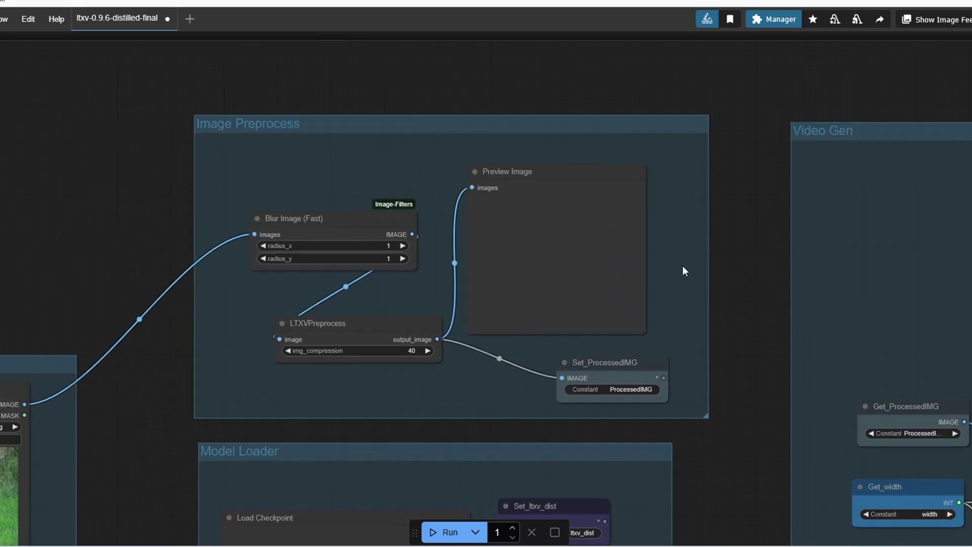
pyautogui.hscroll(-2, 713, 284)
pyautogui.scroll(1, 713, 284)
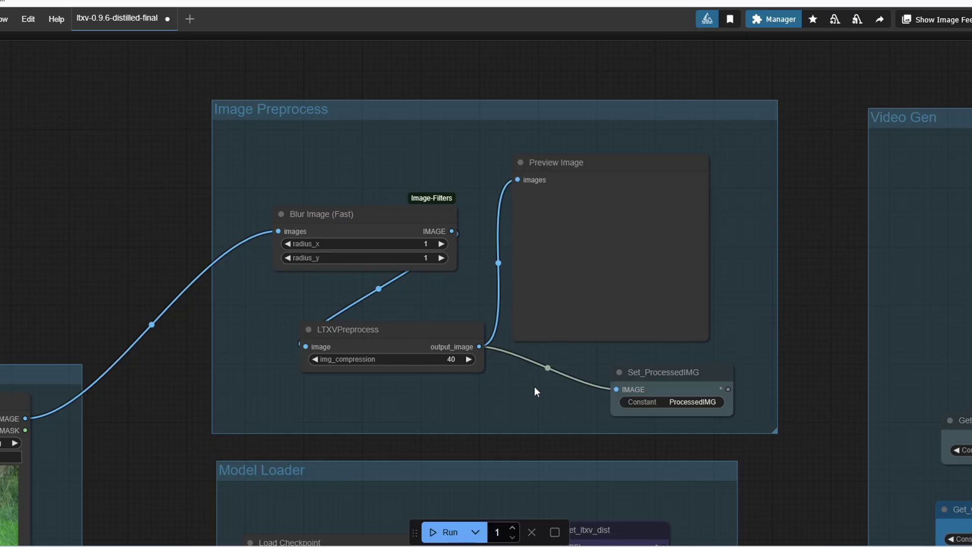
pyautogui.scroll(-4, 535, 388)
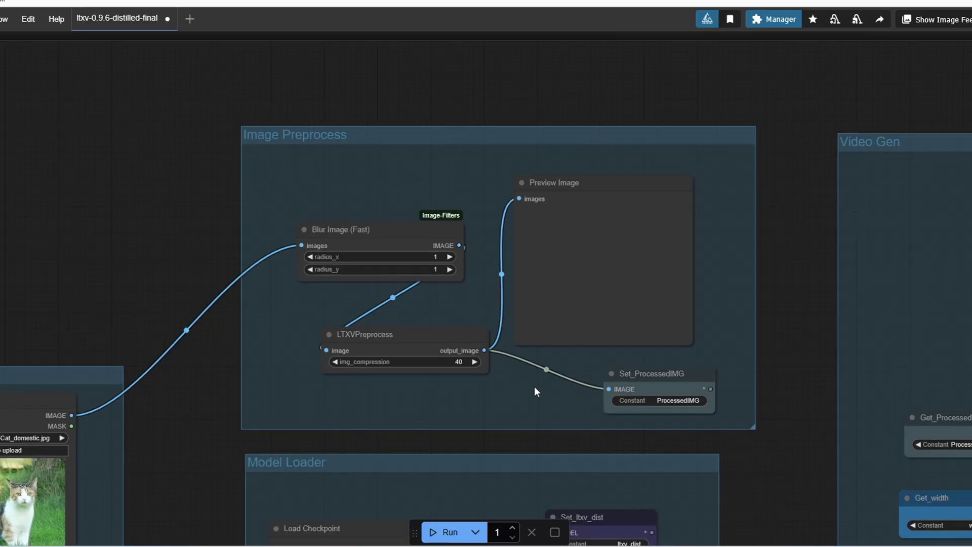
pyautogui.hscroll(5, 659, 306)
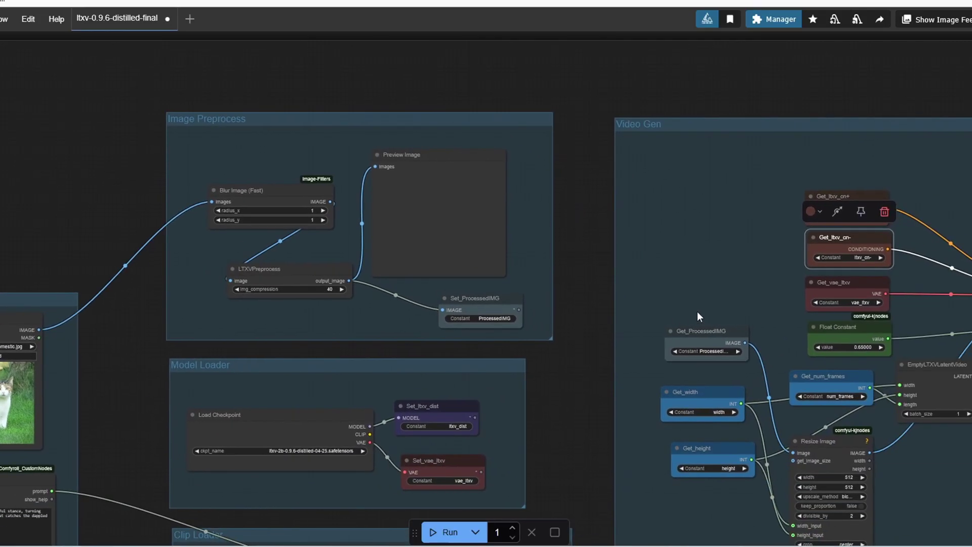
pyautogui.scroll(-1, 819, 395)
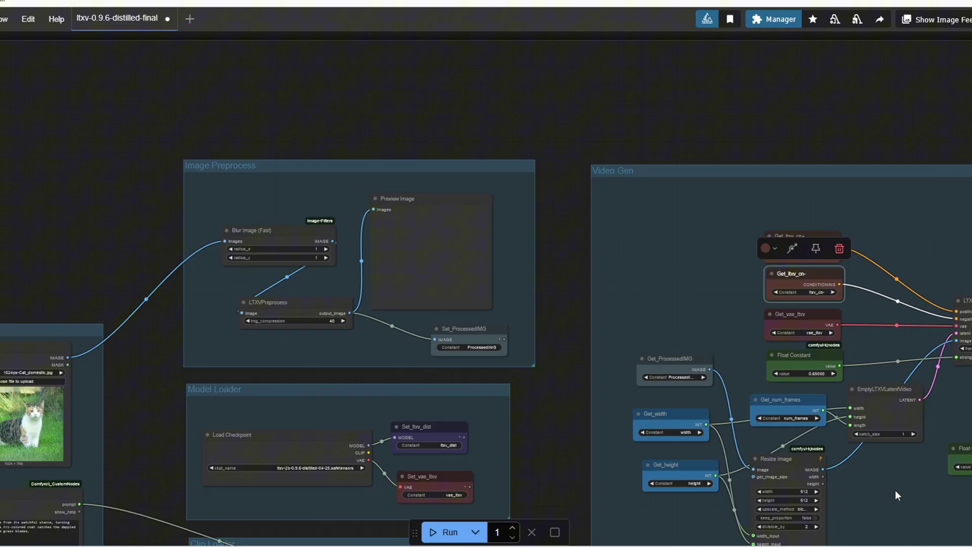
pyautogui.moveTo(896, 490); pyautogui.dragTo(549, 375)
# Step: Zoom to Image Variables and inspect the Width 1216 and Height 1011 value nodes
pyautogui.scroll(-2, 549, 375)
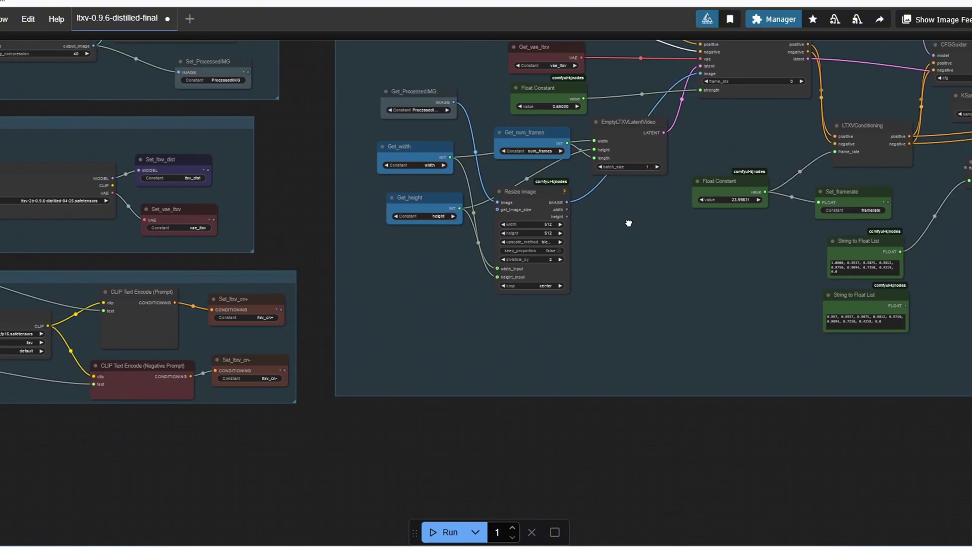
pyautogui.hscroll(-8, 554, 341)
pyautogui.scroll(2, 526, 330)
pyautogui.scroll(5, 501, 334)
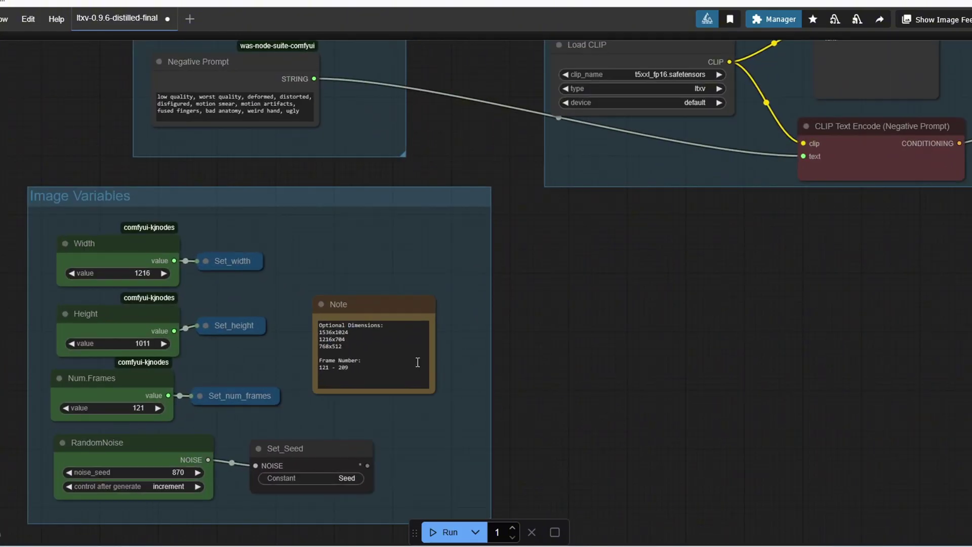
pyautogui.click(132, 253)
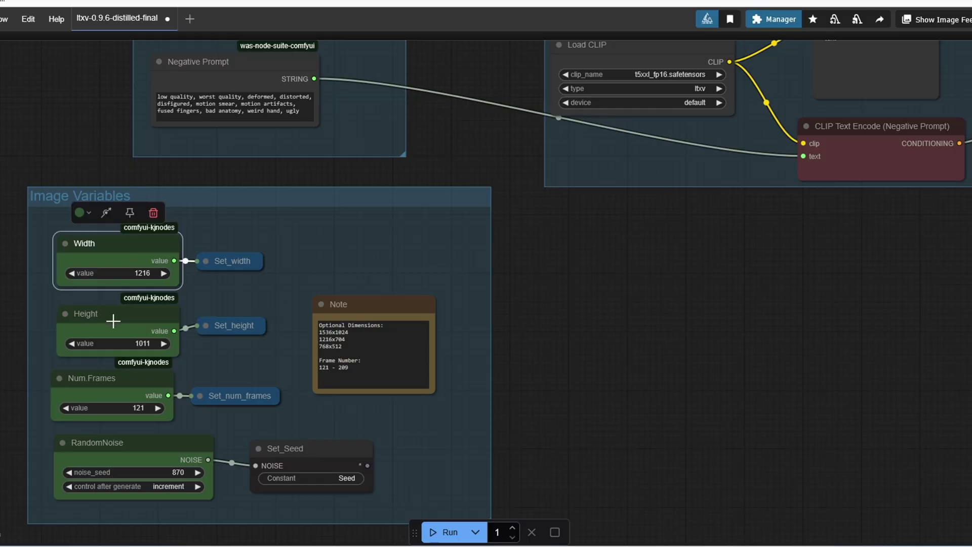
pyautogui.click(113, 320)
pyautogui.click(113, 236)
pyautogui.scroll(-2, 667, 339)
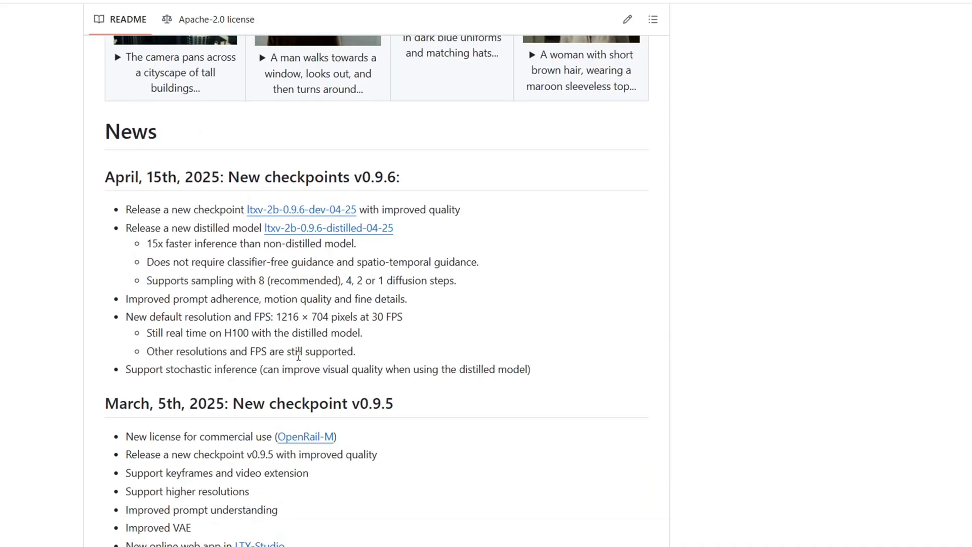
# Step: Highlight the new 1216 × 704 default and the still-supported other resolutions, then view the Video Gen nodes
pyautogui.moveTo(127, 317); pyautogui.dragTo(329, 317)
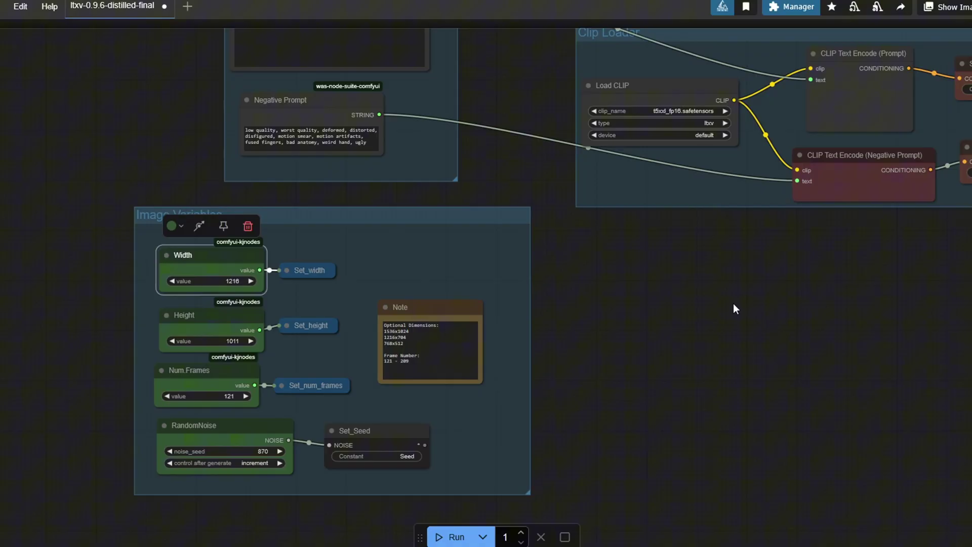
pyautogui.moveTo(715, 276); pyautogui.dragTo(623, 317)
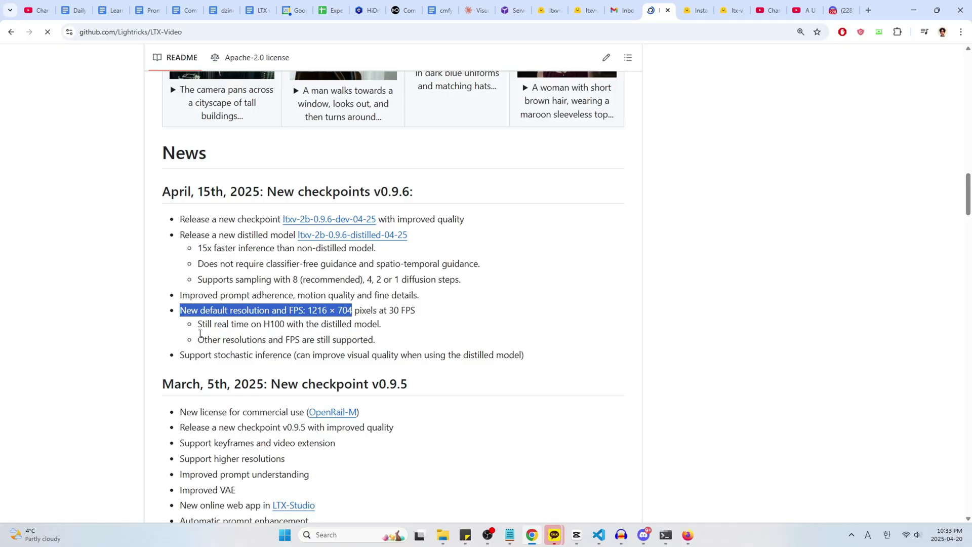
pyautogui.moveTo(198, 339); pyautogui.dragTo(380, 341)
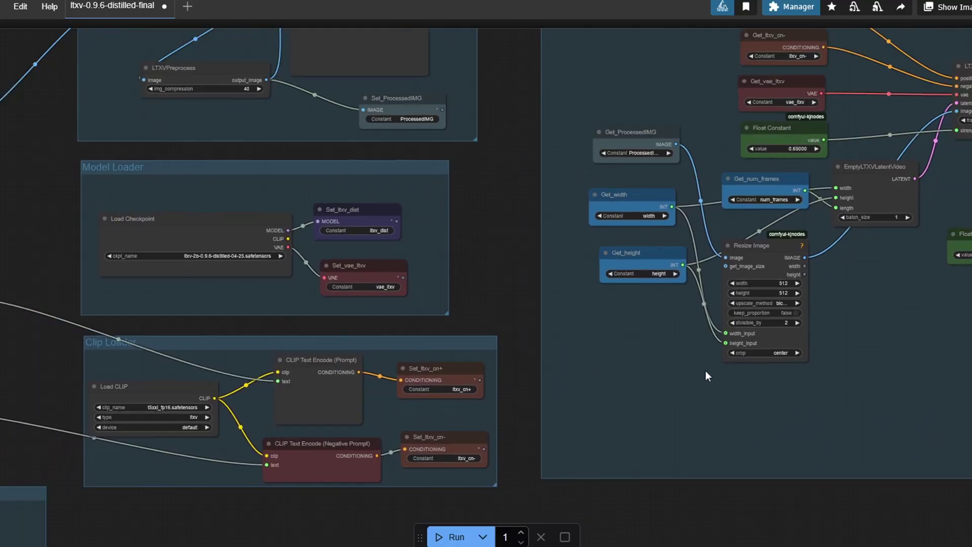
pyautogui.moveTo(708, 373); pyautogui.dragTo(444, 278)
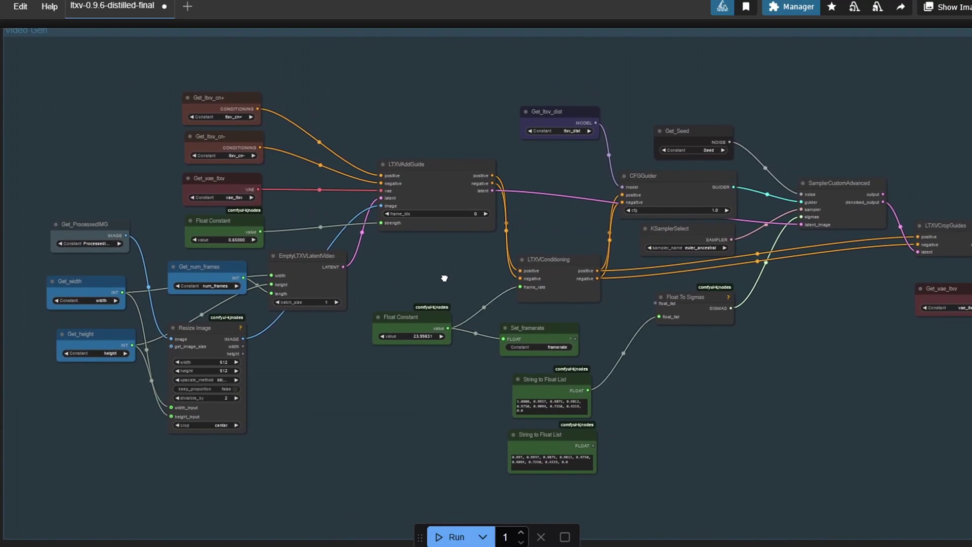
pyautogui.scroll(2, 789, 297)
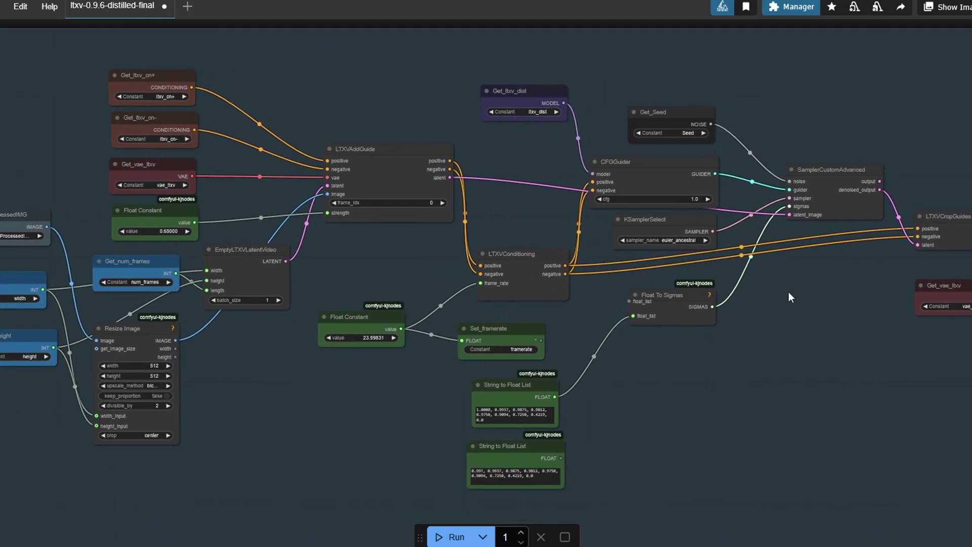
pyautogui.moveTo(339, 278); pyautogui.dragTo(370, 270)
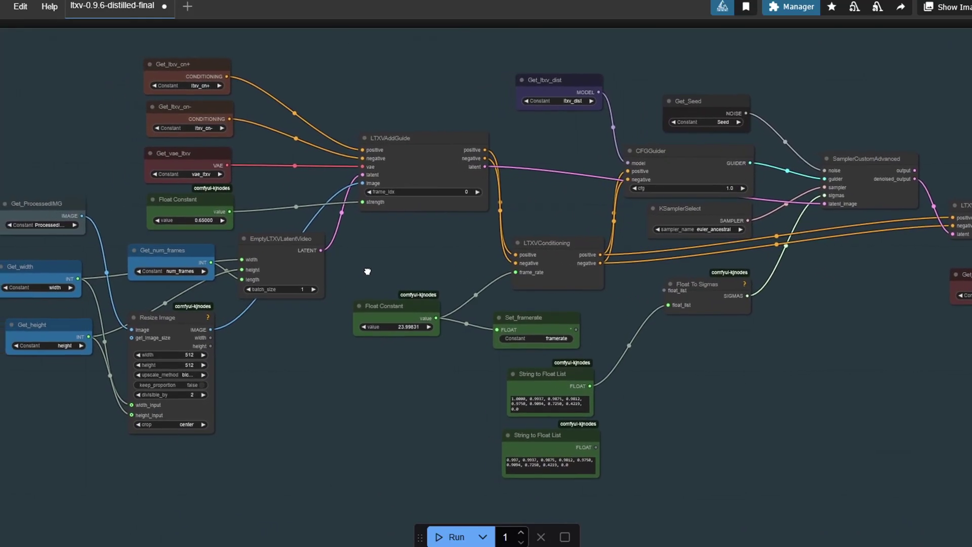
pyautogui.click(168, 317)
pyautogui.moveTo(242, 336); pyautogui.dragTo(294, 333)
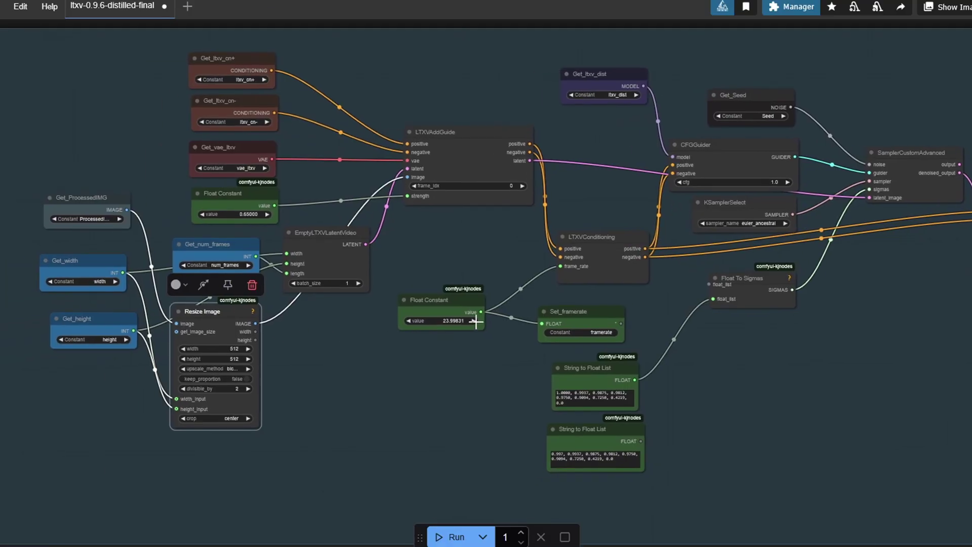
pyautogui.click(96, 321)
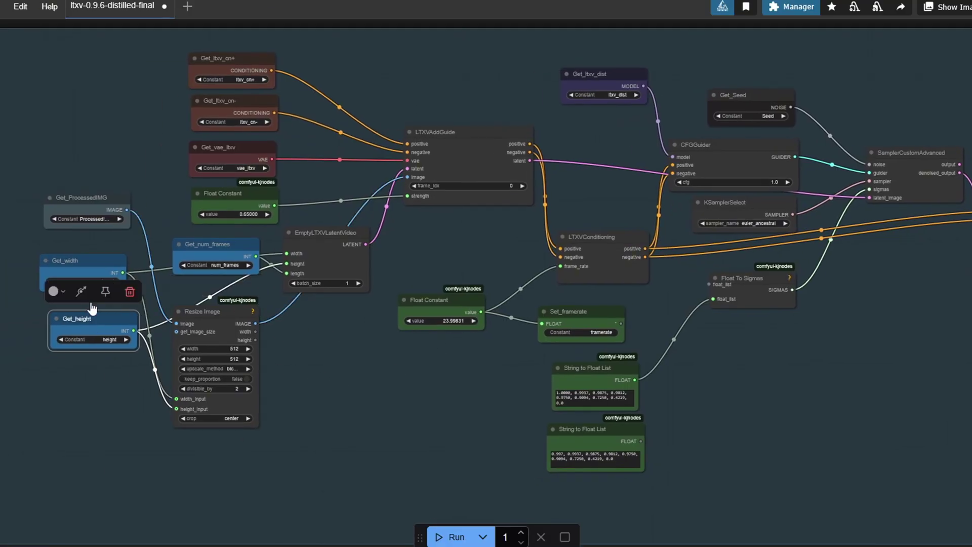
pyautogui.click(81, 264)
pyautogui.scroll(-3, 87, 403)
pyautogui.scroll(3, 300, 331)
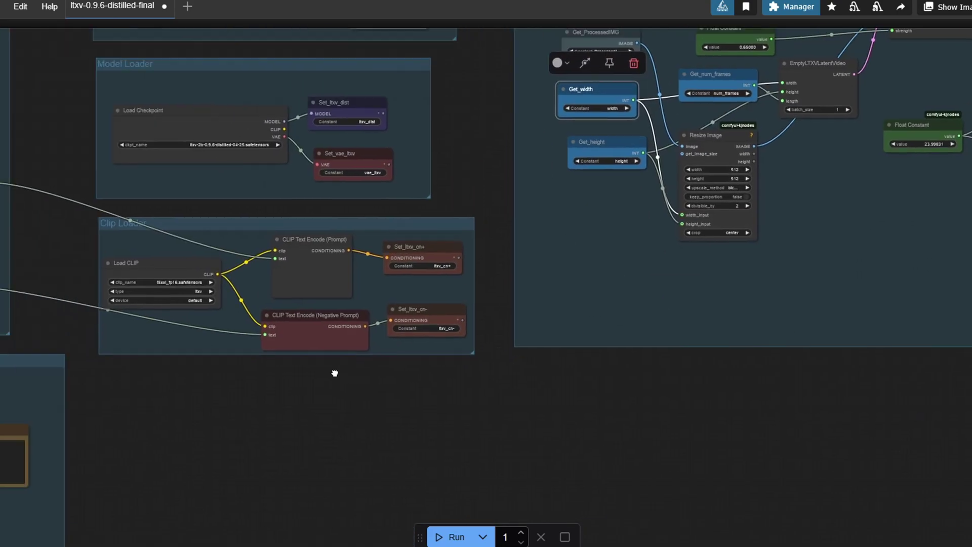
pyautogui.hscroll(-3, 334, 371)
pyautogui.hscroll(-2, 7, 362)
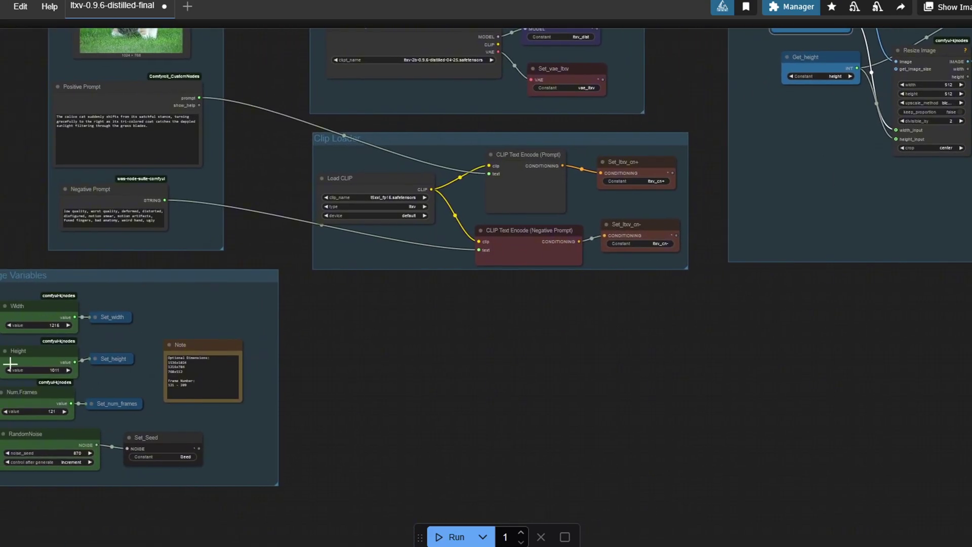
pyautogui.hscroll(5, 467, 469)
pyautogui.scroll(4, 467, 469)
pyautogui.scroll(-5, 430, 466)
pyautogui.hscroll(4, 507, 446)
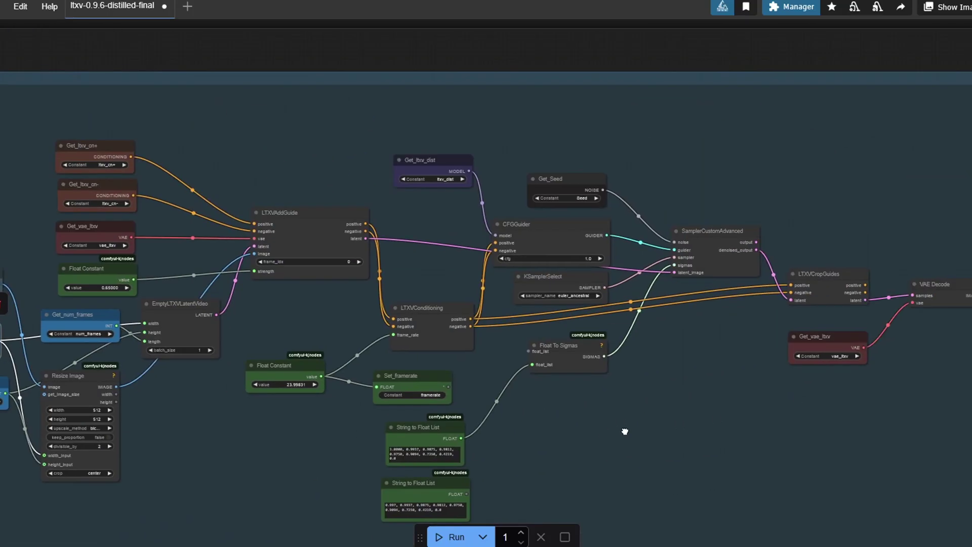
pyautogui.scroll(6, 630, 385)
pyautogui.scroll(-4, 652, 333)
pyautogui.hscroll(-2, 652, 332)
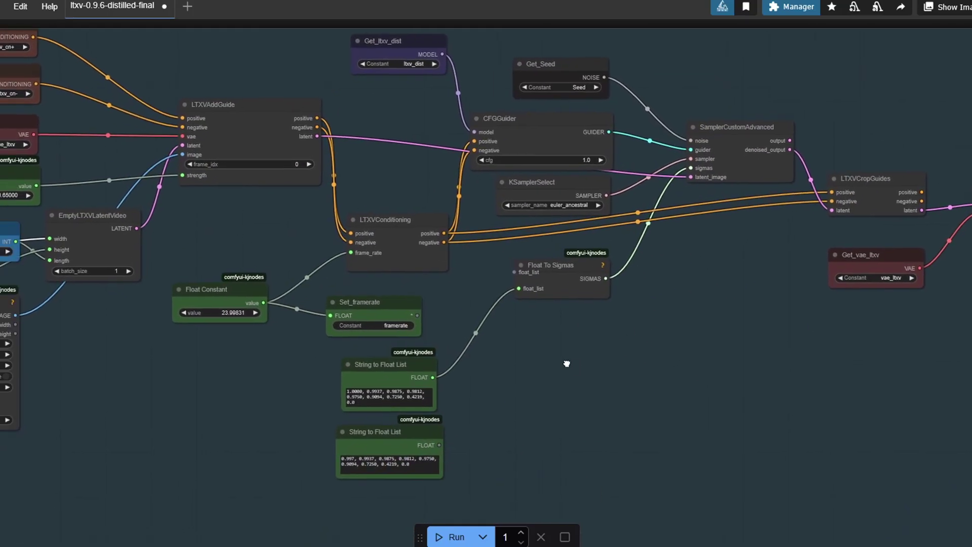
pyautogui.click(423, 359)
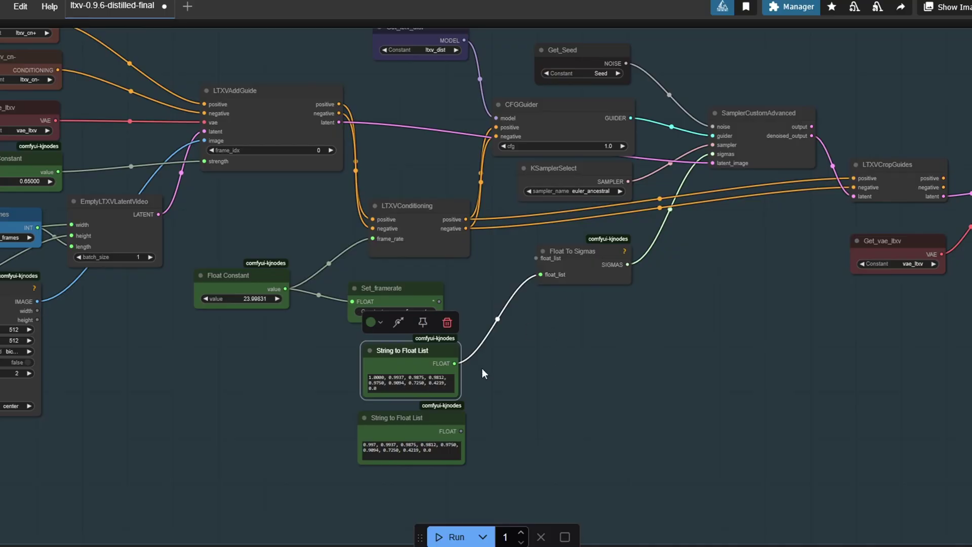
pyautogui.scroll(3, 476, 408)
pyautogui.click(372, 382)
pyautogui.doubleClick(342, 367)
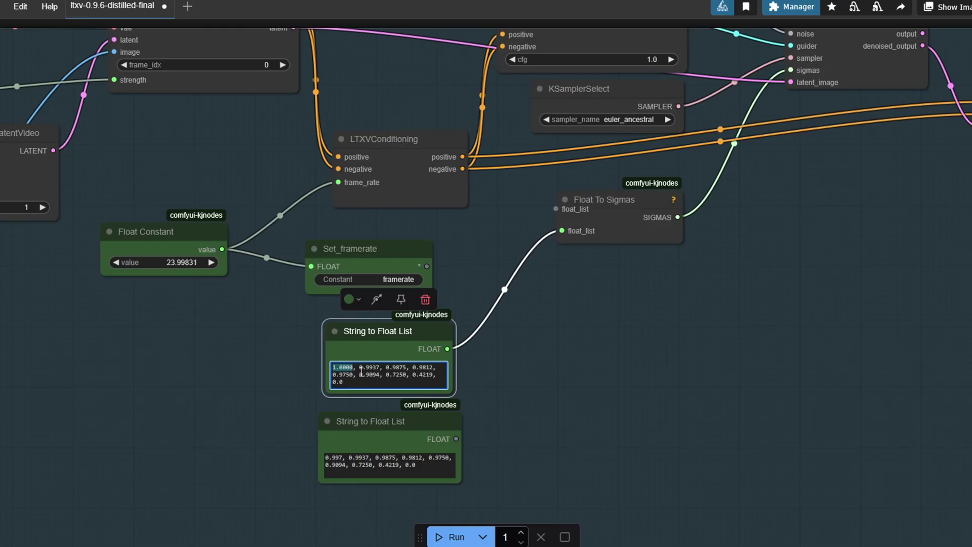
pyautogui.moveTo(359, 368); pyautogui.dragTo(435, 373)
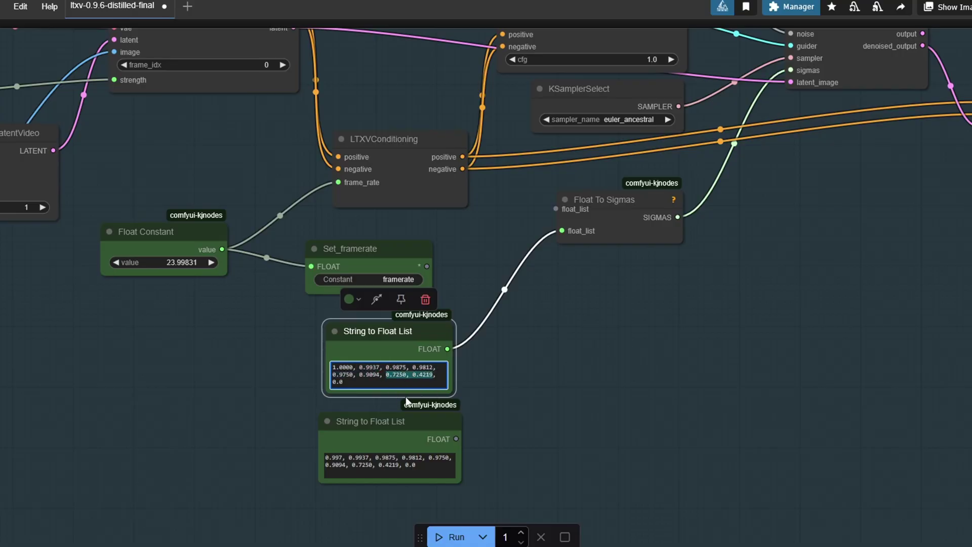
pyautogui.moveTo(350, 385); pyautogui.dragTo(332, 384)
pyautogui.click(582, 388)
# Step: Play the denoising animation showing the image emerge from noise as sigma steps down
pyautogui.scroll(-2, 644, 373)
pyautogui.scroll(-1, 672, 366)
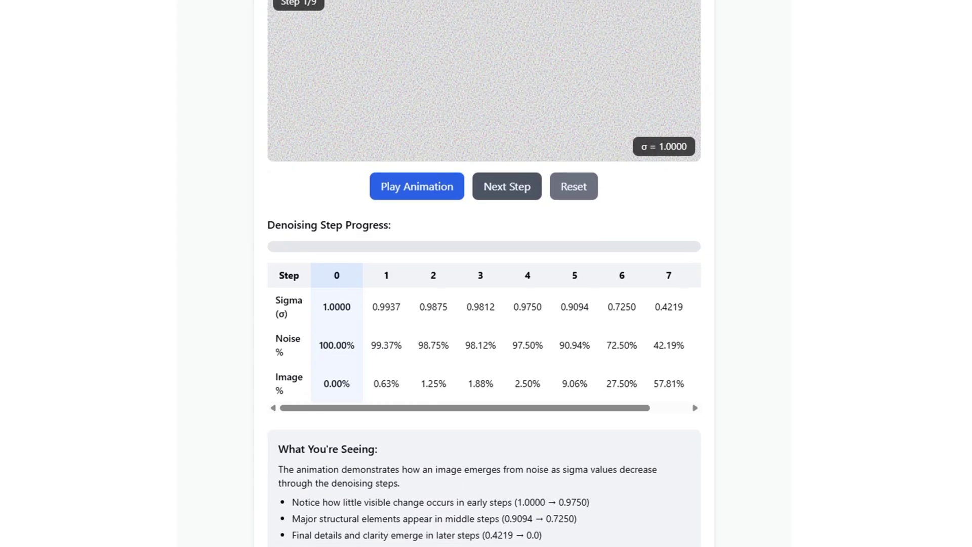
pyautogui.click(456, 195)
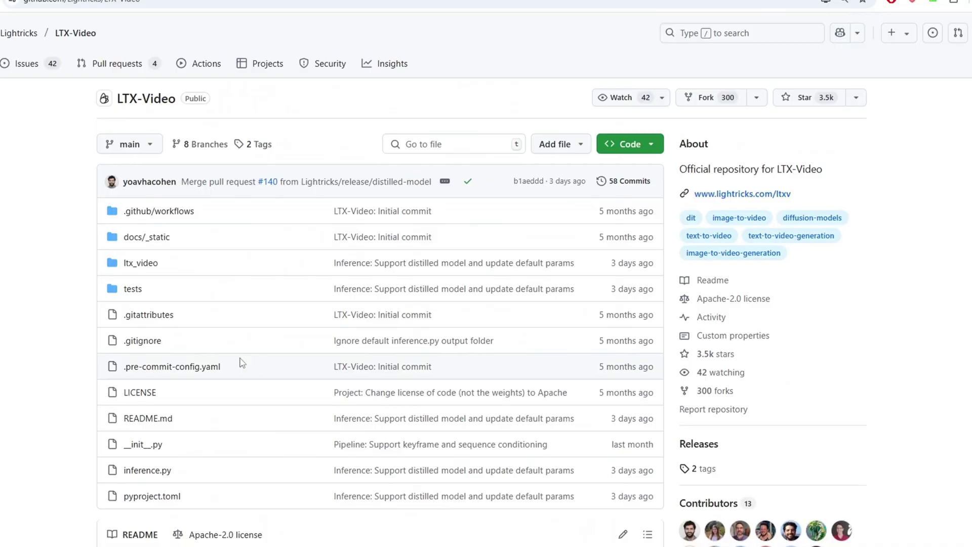
# Step: Highlight the 8/4/2/1 diffusion-steps note, then mark sigma values from 1.0000 to 0.9094 and the final 0.0
pyautogui.scroll(-20, 242, 363)
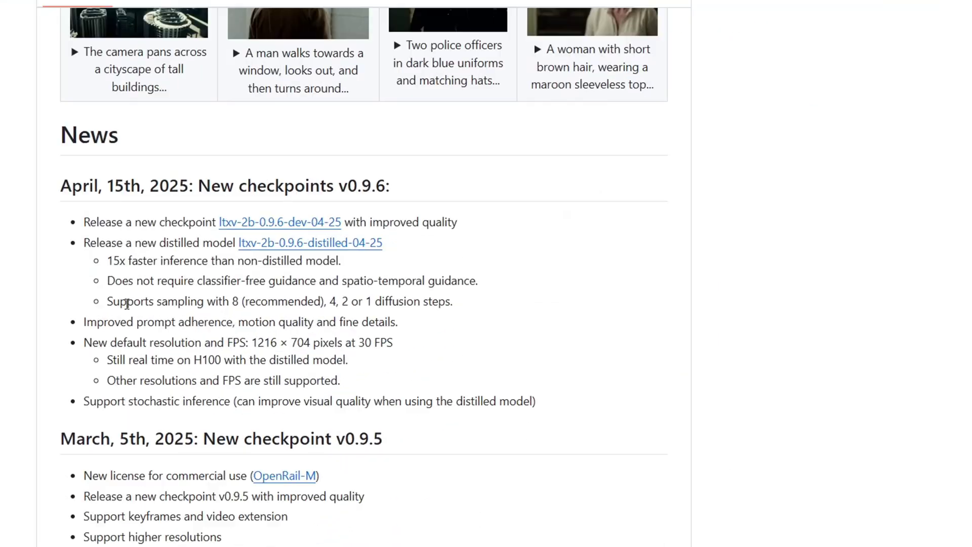
pyautogui.moveTo(108, 302); pyautogui.dragTo(521, 303)
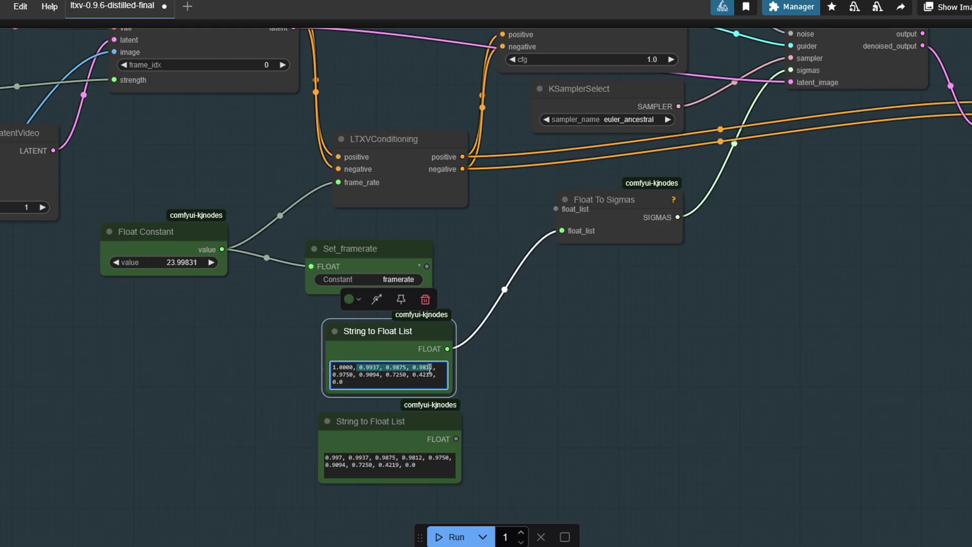
pyautogui.moveTo(430, 368)
pyautogui.mouseDown()
pyautogui.moveTo(366, 375)
pyautogui.moveTo(435, 373)
pyautogui.mouseUp()
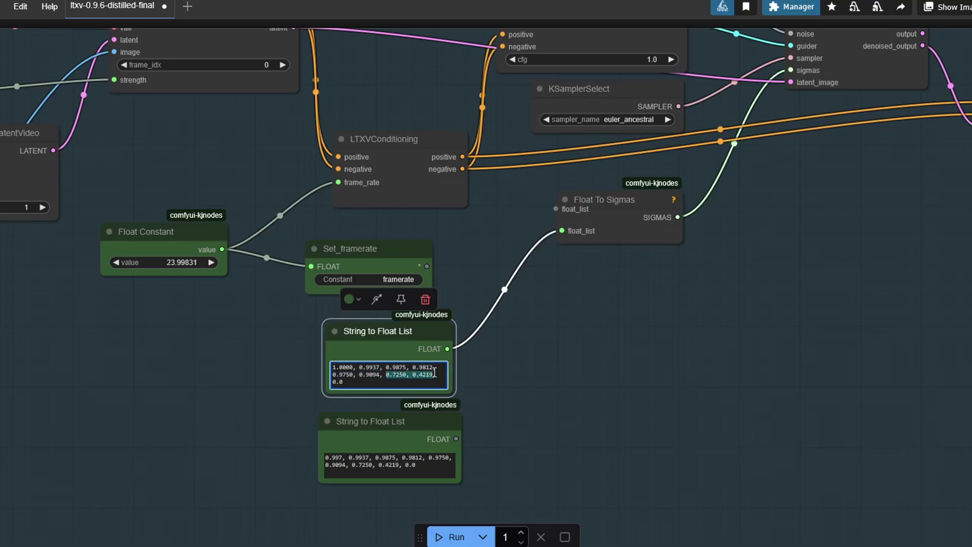
pyautogui.moveTo(344, 382); pyautogui.dragTo(336, 384)
# Step: Add an LTXVScheduler node beside the sampler using the 'ltxv sche' node search
pyautogui.click(588, 386)
pyautogui.scroll(-2, 653, 370)
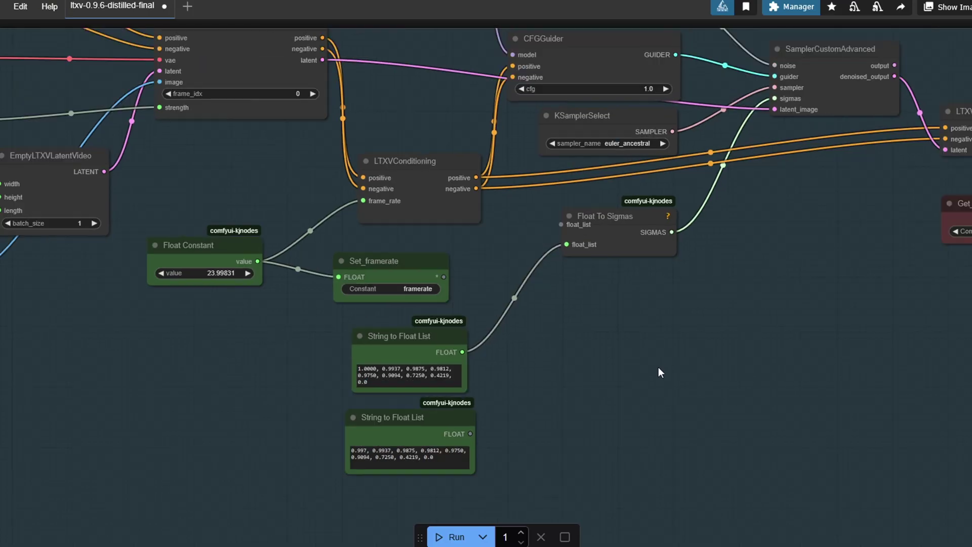
pyautogui.moveTo(696, 349); pyautogui.dragTo(628, 354)
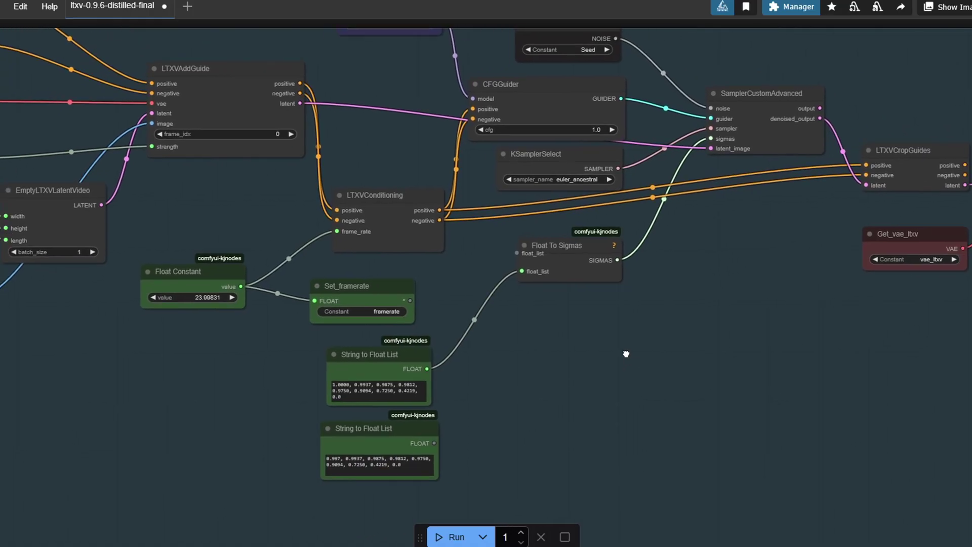
pyautogui.doubleClick(626, 353)
pyautogui.write('ltxv sche')
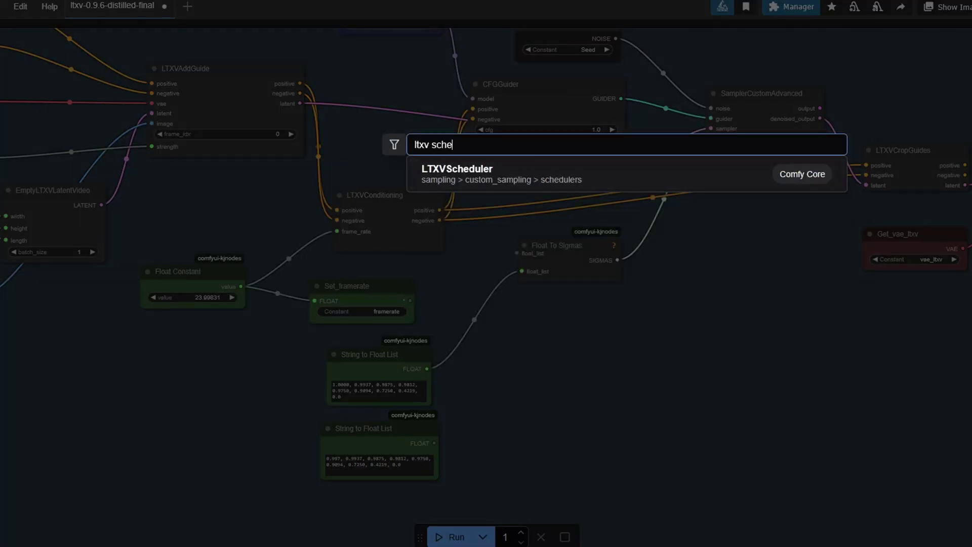
pyautogui.press('Return')
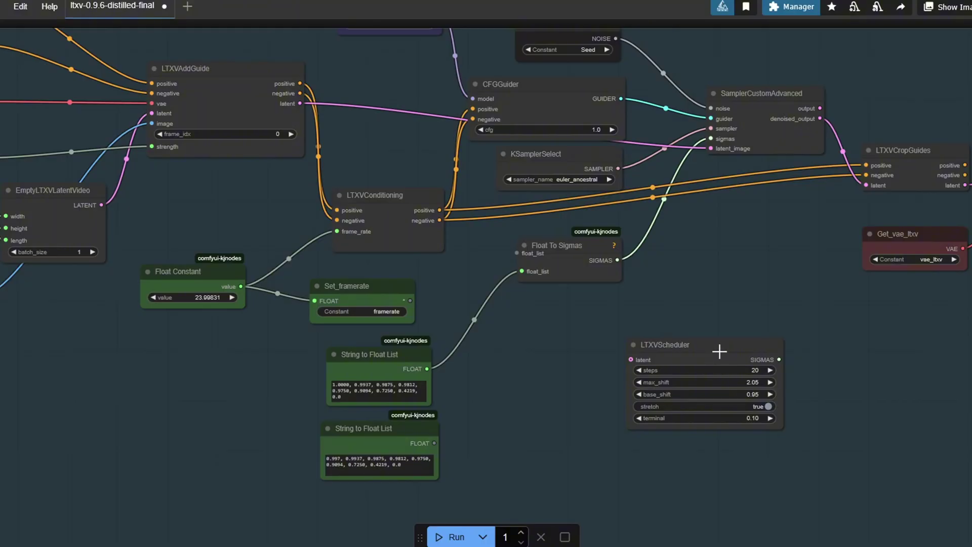
# Step: Place the scheduler, trial-link its sigmas to the sampler, undo it, and select the 0.65 guide-strength constant
pyautogui.moveTo(716, 352); pyautogui.dragTo(641, 326)
pyautogui.moveTo(700, 333); pyautogui.dragTo(712, 135)
pyautogui.hotkey('ctrl', 'z')
pyautogui.hotkey('ctrl', 'z')
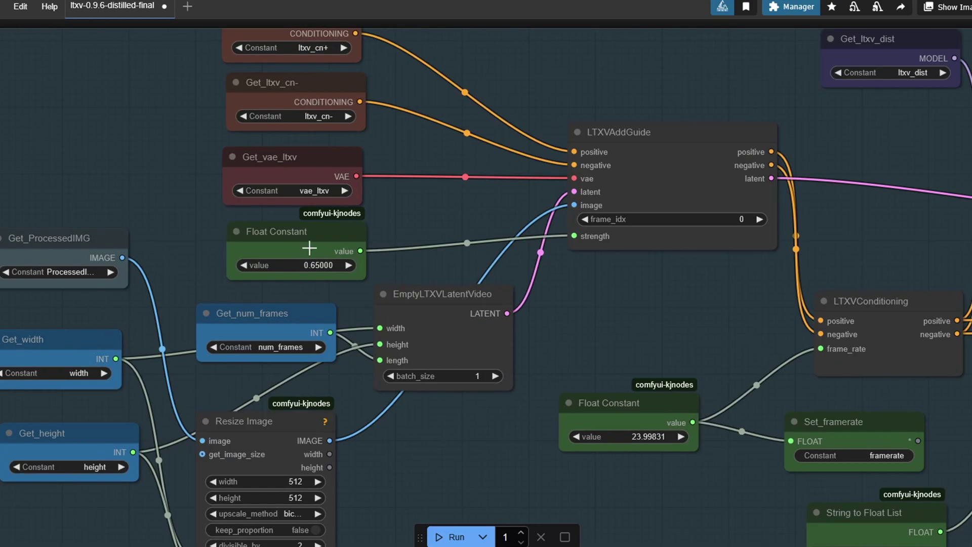
pyautogui.click(309, 234)
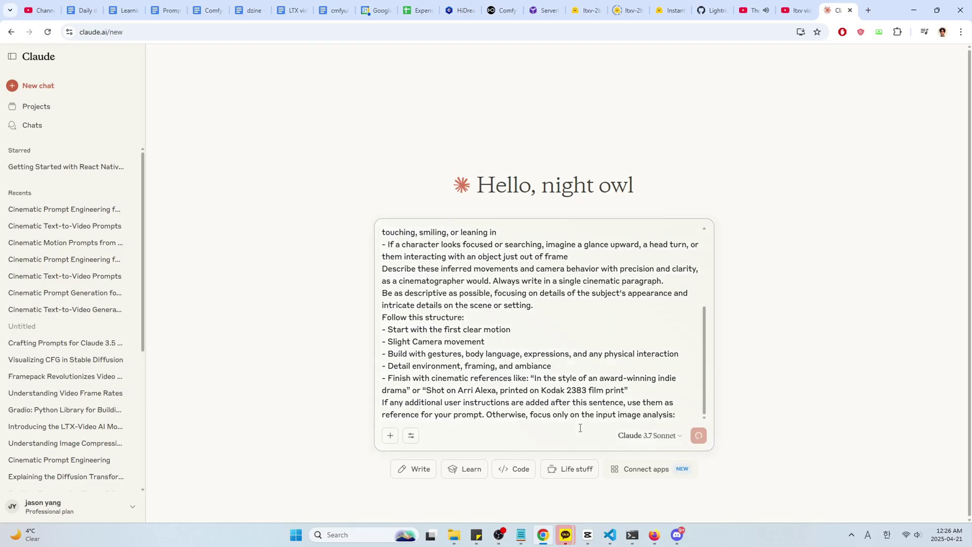
# Step: Send Claude the cinematic prompt instructions along with the attached convertible car photo
pyautogui.press('Return')
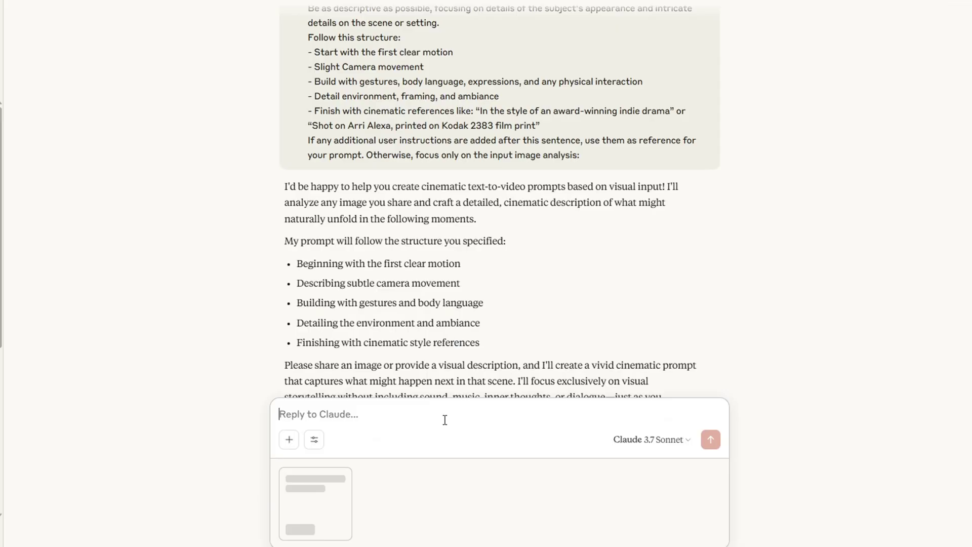
pyautogui.press('Return')
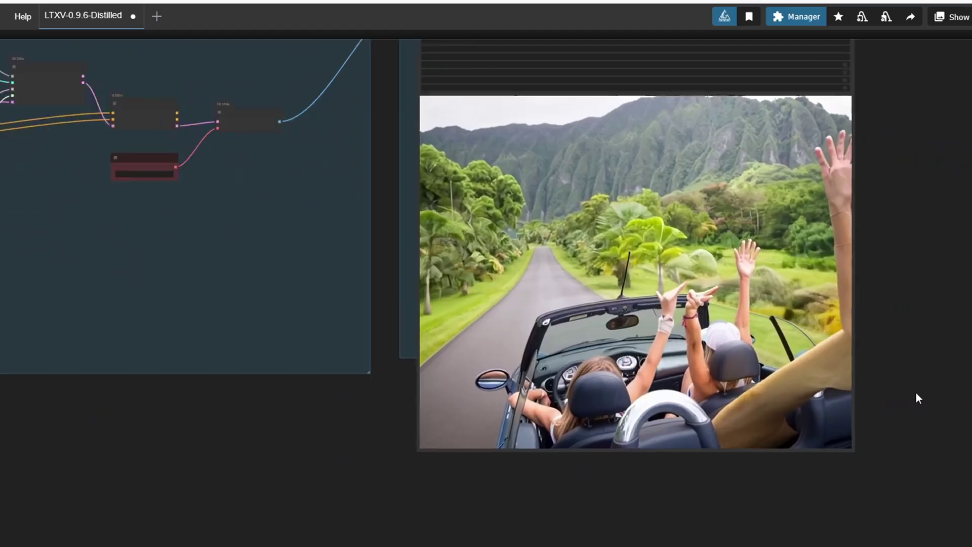
# Step: Watch the generated Hawaii convertible clip, recentring the Video Combine output preview
pyautogui.scroll(2, 901, 375)
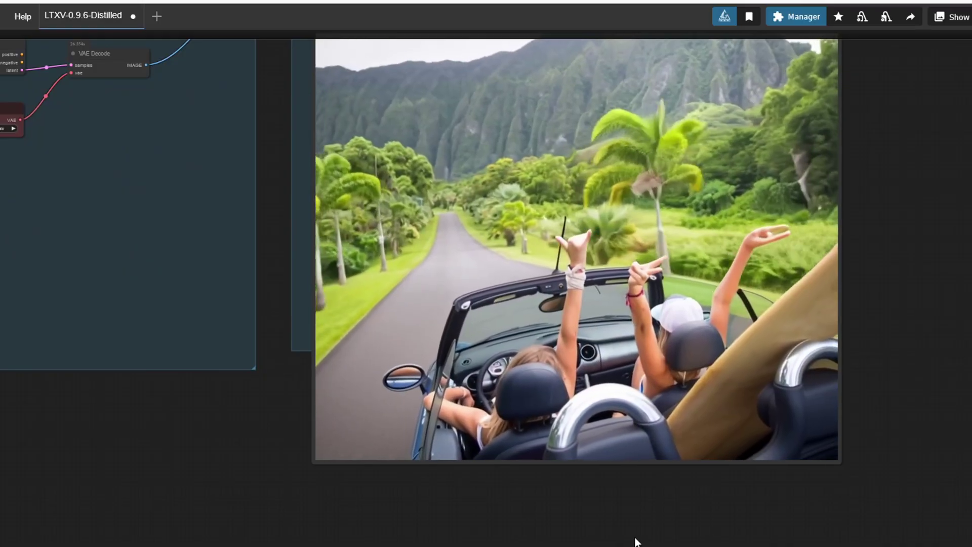
pyautogui.moveTo(946, 360); pyautogui.dragTo(950, 413)
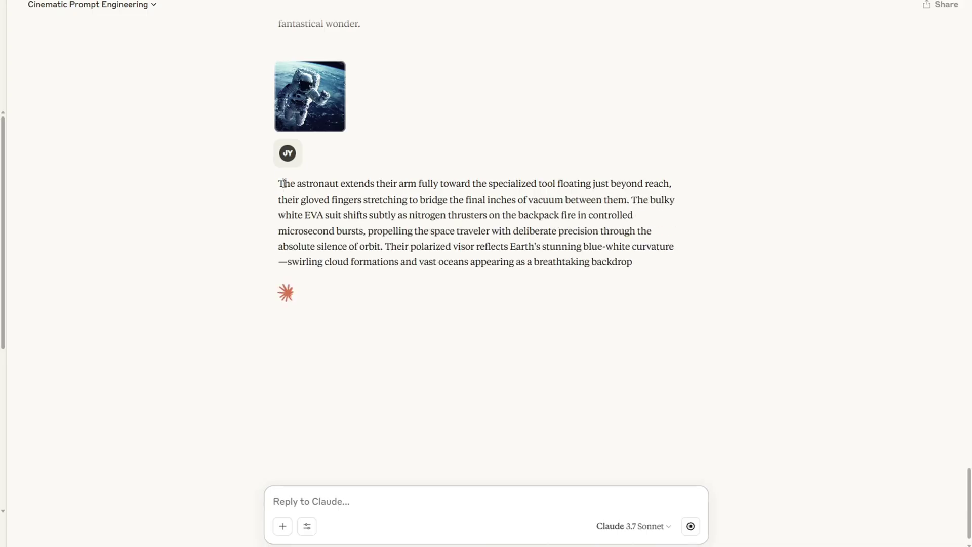
# Step: Select Claude's cinematic astronaut prompt text for copying into Positive Prompt
pyautogui.moveTo(284, 184); pyautogui.dragTo(374, 216)
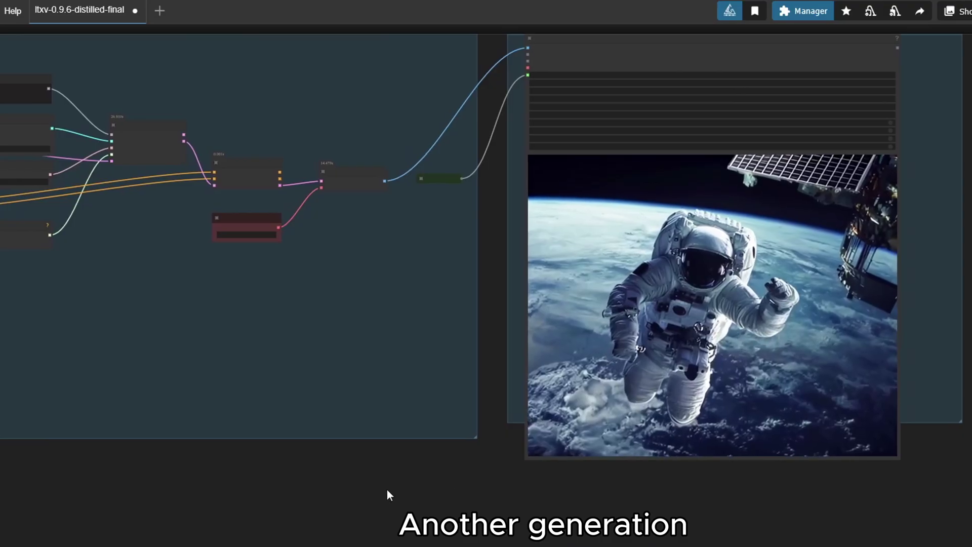
# Step: Pan and zoom the canvas to bring the Video Combine output into view
pyautogui.moveTo(387, 488); pyautogui.dragTo(334, 515)
pyautogui.scroll(3, 765, 509)
pyautogui.hscroll(3, 785, 507)
pyautogui.scroll(2, 785, 507)
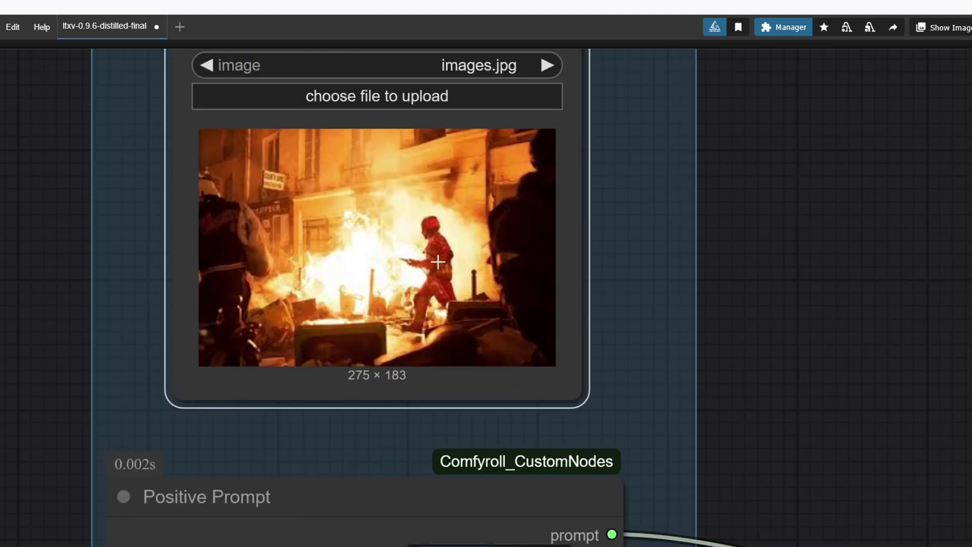
# Step: Pan and zoom the canvas over to the Input Image node
pyautogui.scroll(-1, 598, 329)
pyautogui.moveTo(667, 341); pyautogui.dragTo(561, 342)
pyautogui.scroll(-2, 548, 354)
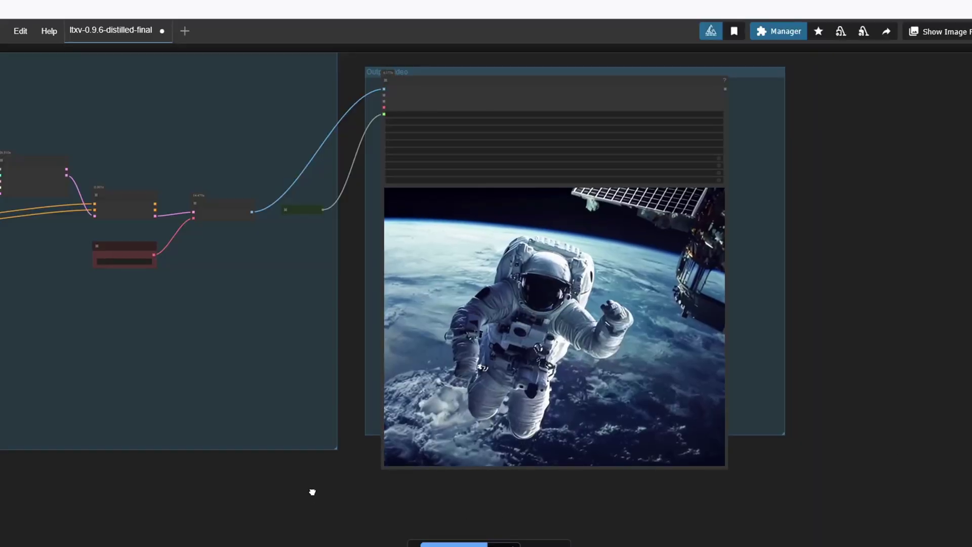
# Step: Pan the canvas to centre the astronaut spacewalk video in the output node
pyautogui.moveTo(310, 491); pyautogui.dragTo(343, 497)
pyautogui.scroll(3, 744, 494)
pyautogui.moveTo(744, 491); pyautogui.dragTo(707, 527)
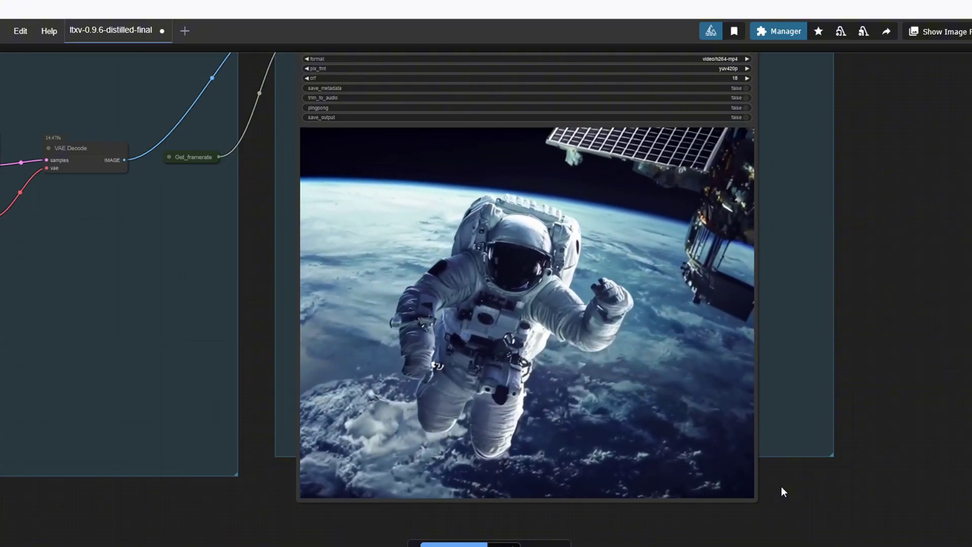
pyautogui.scroll(-3, 646, 373)
pyautogui.moveTo(314, 498); pyautogui.dragTo(342, 499)
pyautogui.scroll(4, 725, 506)
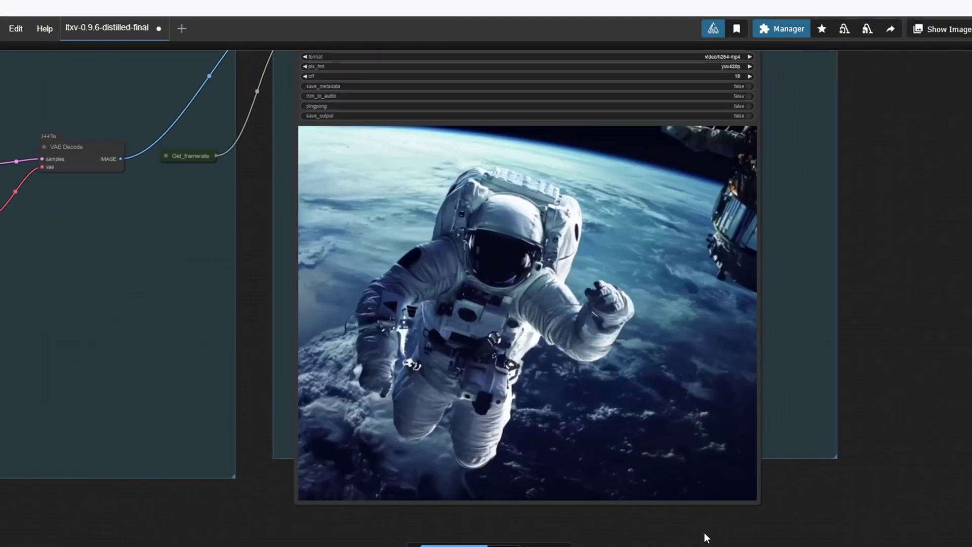